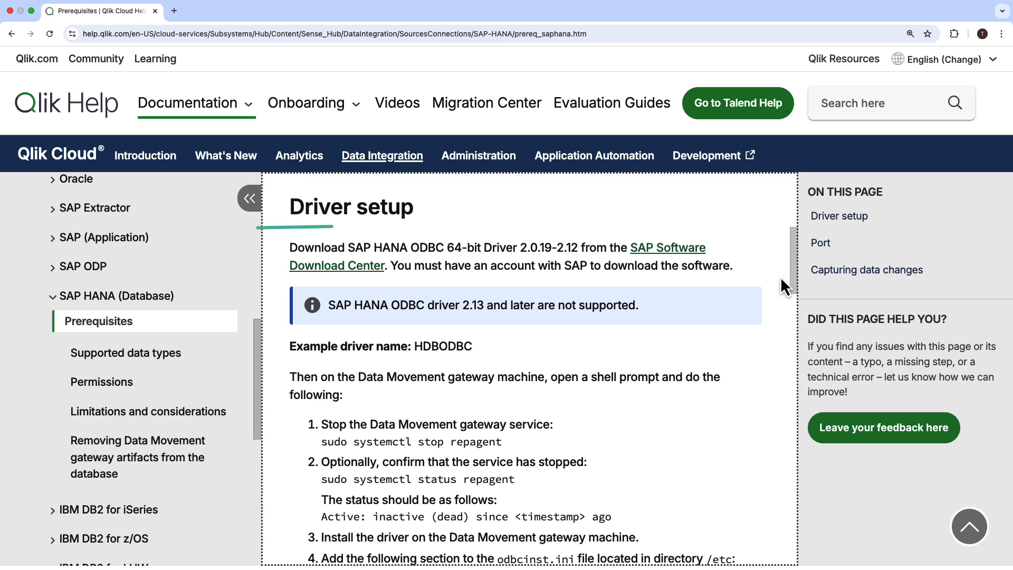
Open the SAP Software Download Center page linked in the SAP HANA driver setup instructions and look through it
click(668, 253)
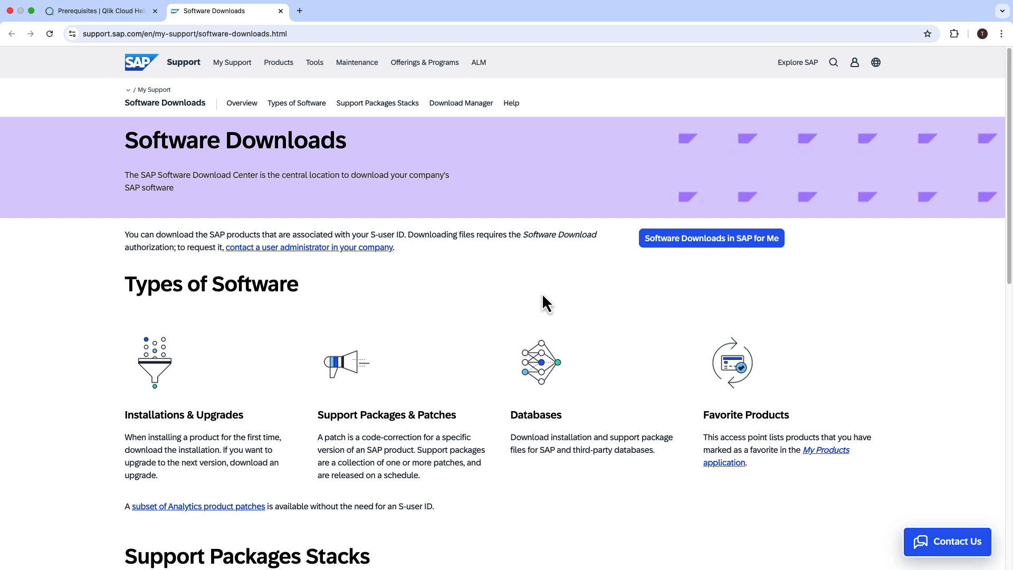
scroll(540, 296, down, 1)
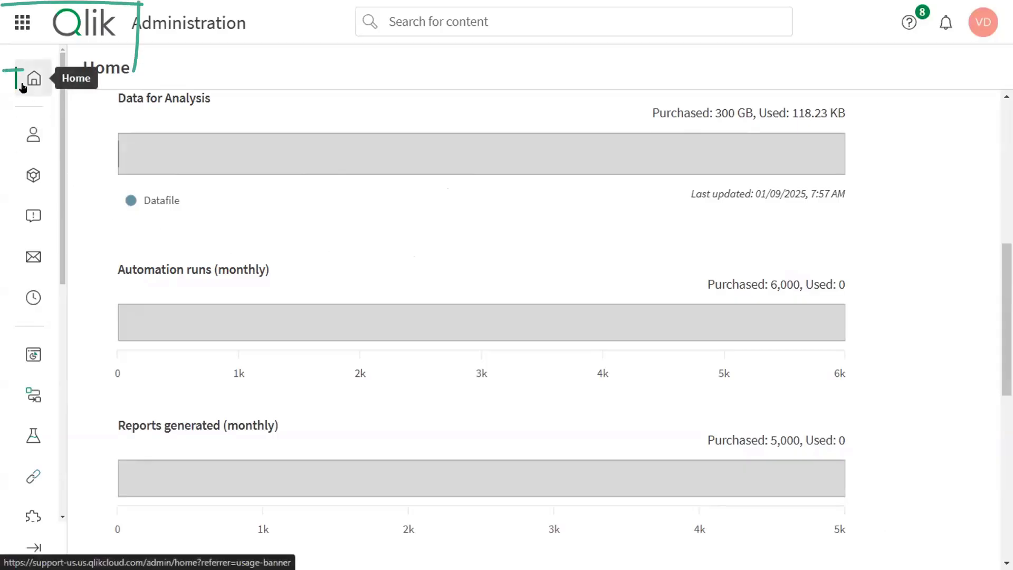
In Qlik Cloud Administration's data gateways, select Data Gateway - Data Movement (Linux) for deployment and accept the customer agreement
click(21, 24)
scroll(260, 328, down, 3)
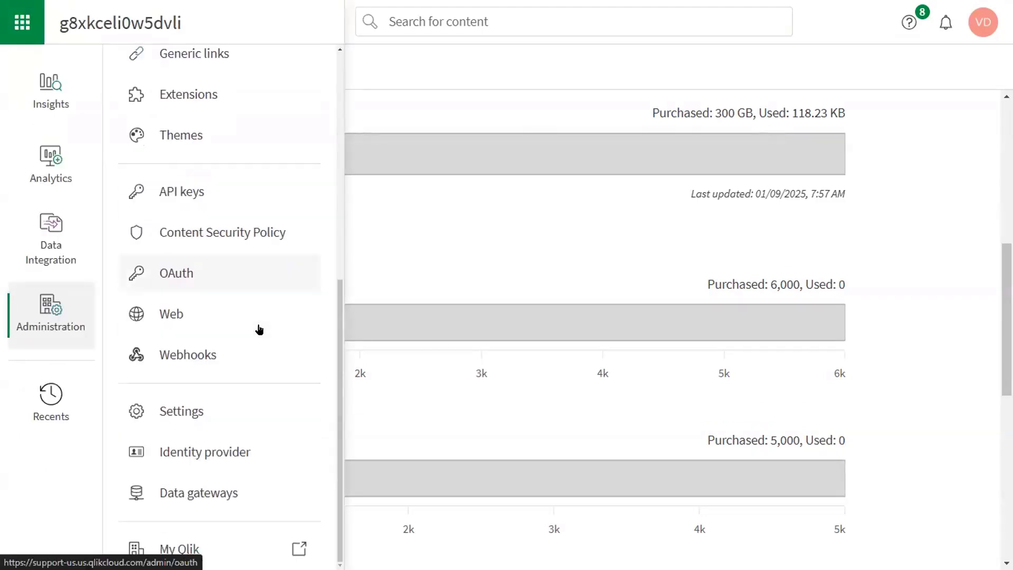
click(227, 493)
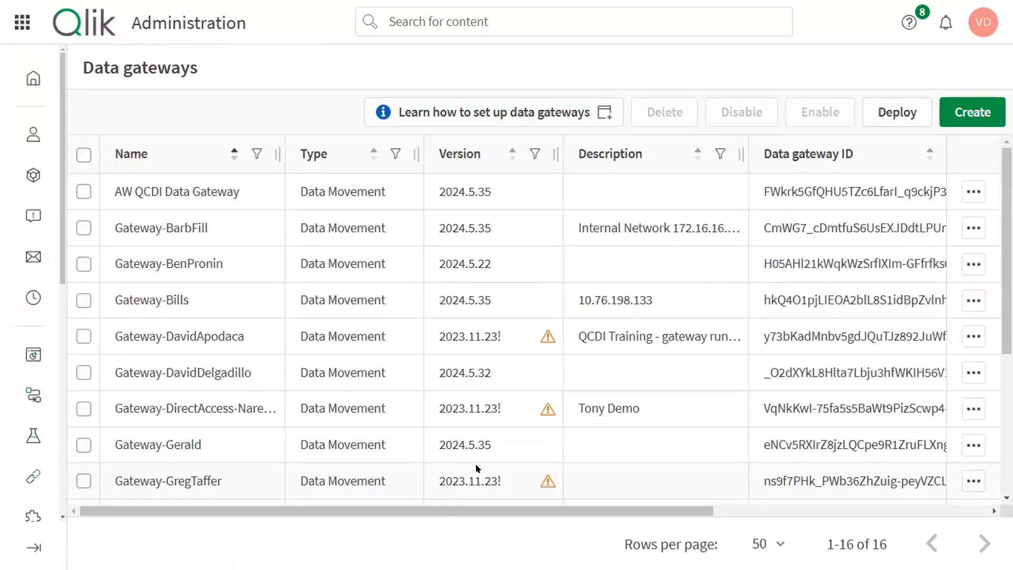
click(884, 115)
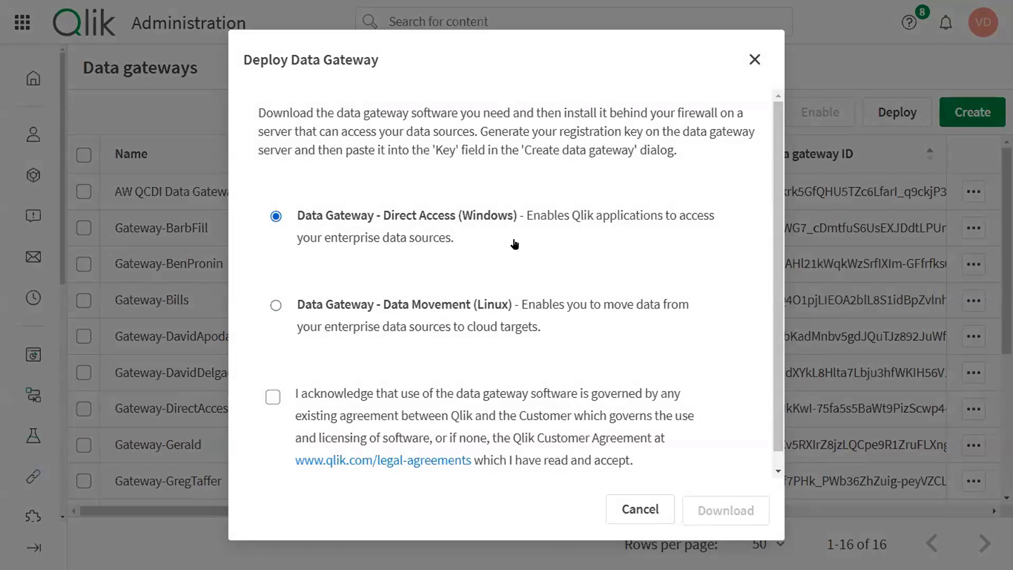
click(278, 316)
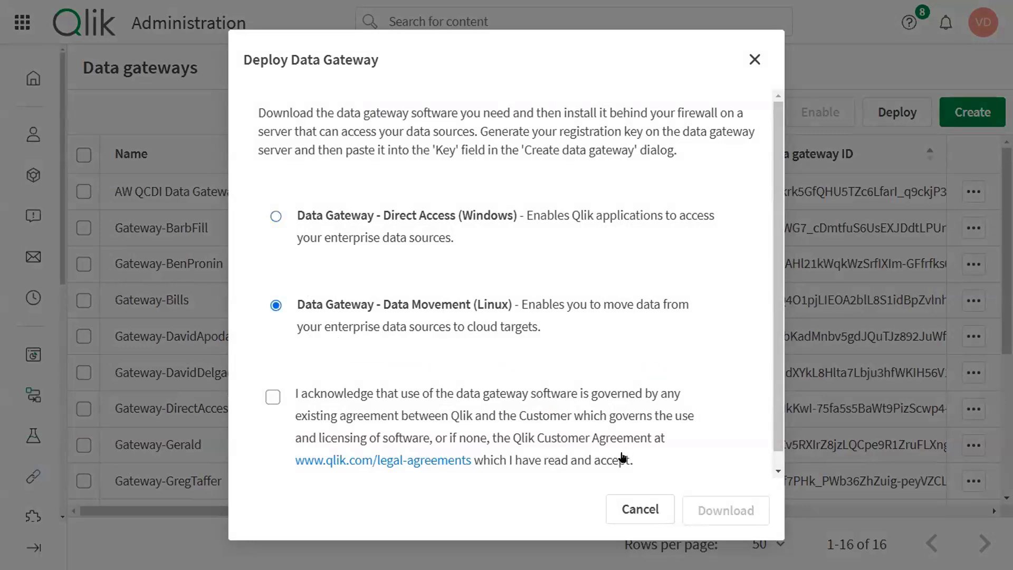
click(272, 397)
scroll(634, 379, down, 1)
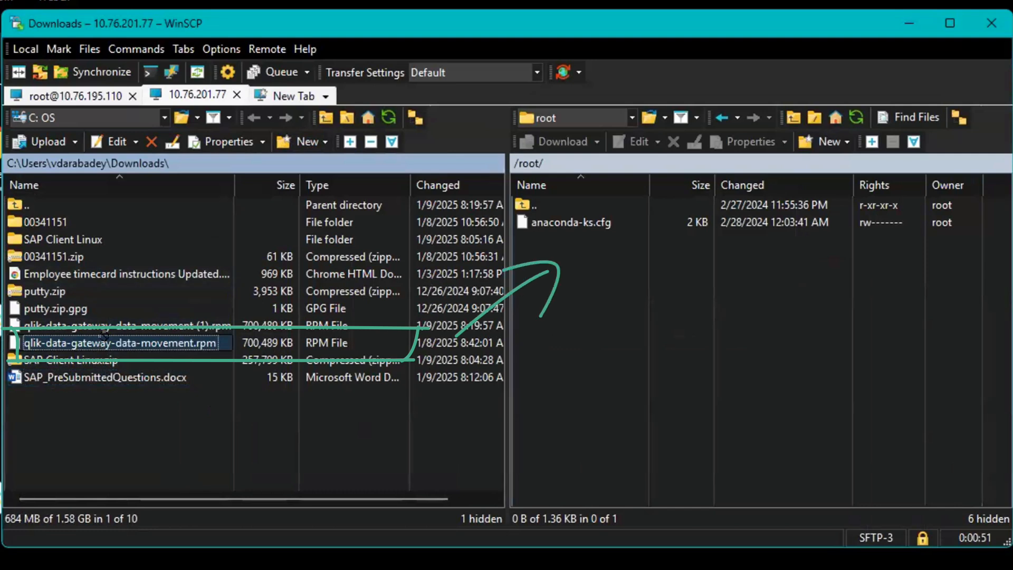
Switch to WinSCP and upload qlik-data-gateway-data-movement.rpm from the local Downloads folder to /root/ on the Linux server
mouse_move(101, 343)
mouse_down()
mouse_move(727, 293)
mouse_move(769, 469)
mouse_up()
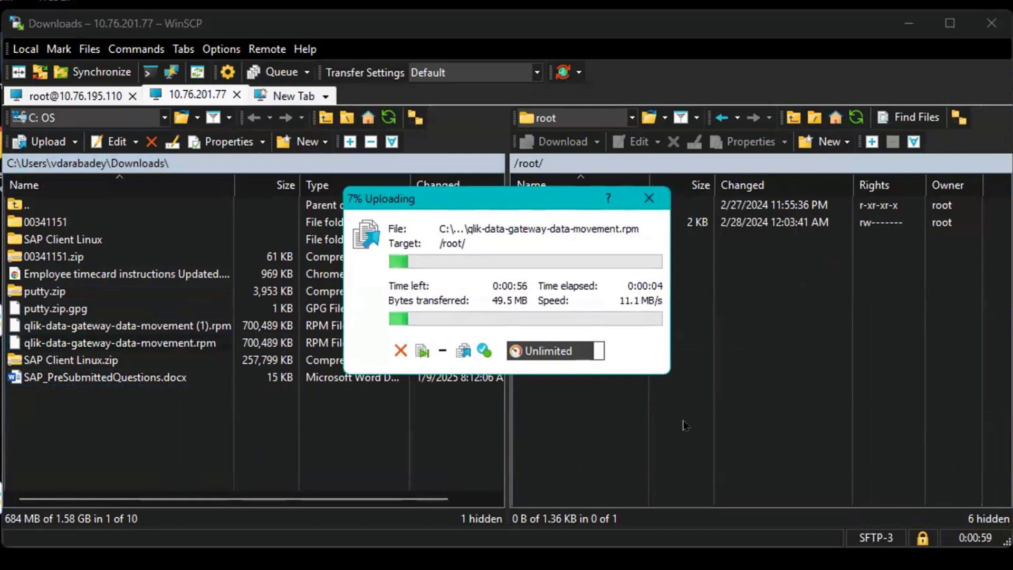
mouse_move(674, 567)
click(674, 529)
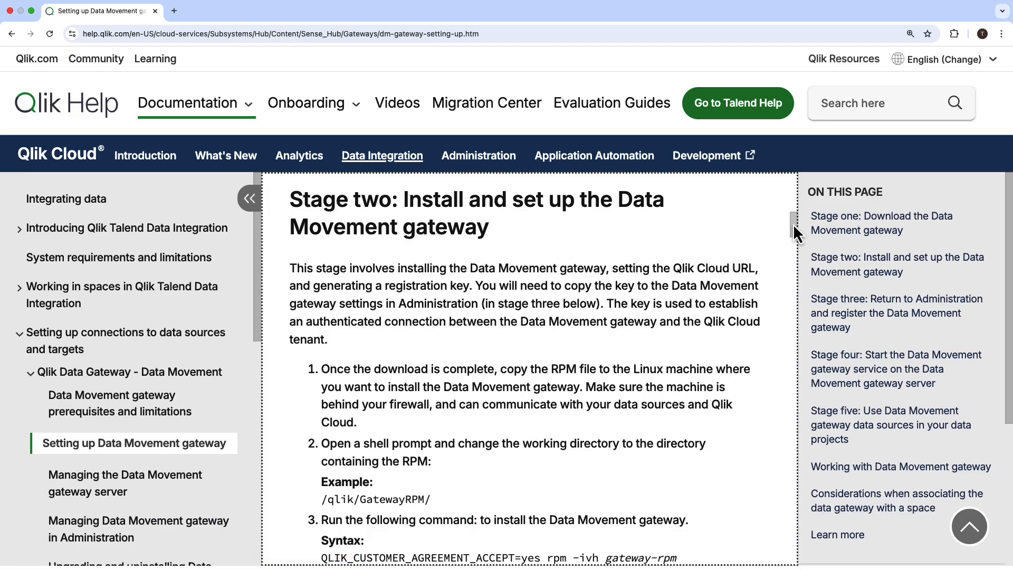
Copy the install command from Qlik Help and run QLIK_CUSTOMER_AGREEMENT_ACCEPT=yes rpm -ivh qlik-data-gateway-data-movement.rpm in the server terminal
drag(793, 224, 792, 246)
drag(677, 222, 325, 228)
right_click(325, 226)
click(336, 247)
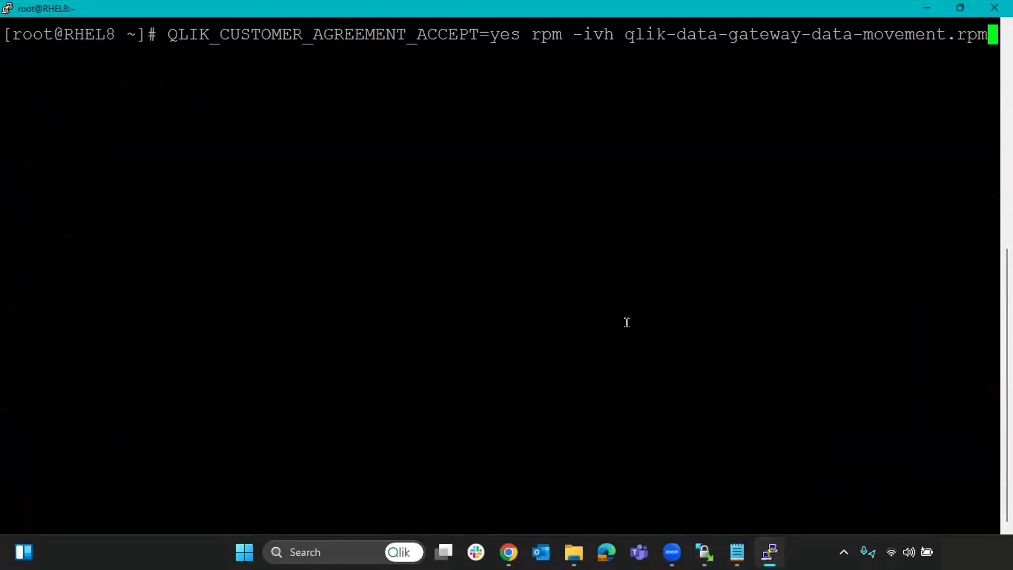
key(Return)
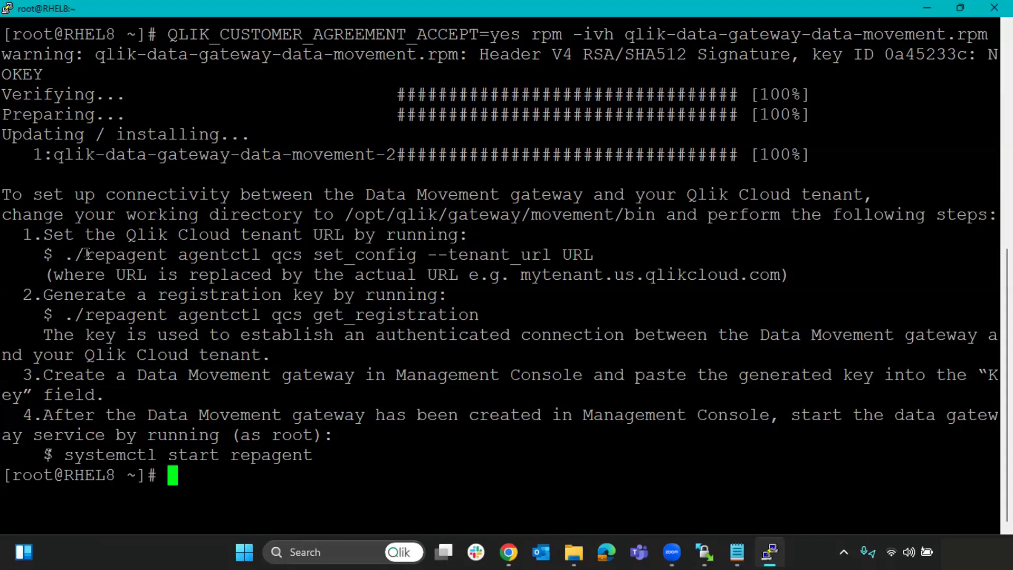
Try to set the tenant URL from the home directory with ./repagent agentctl qcs set_config --tenant_url support-us.us.qlikcloud.com
drag(63, 254, 562, 254)
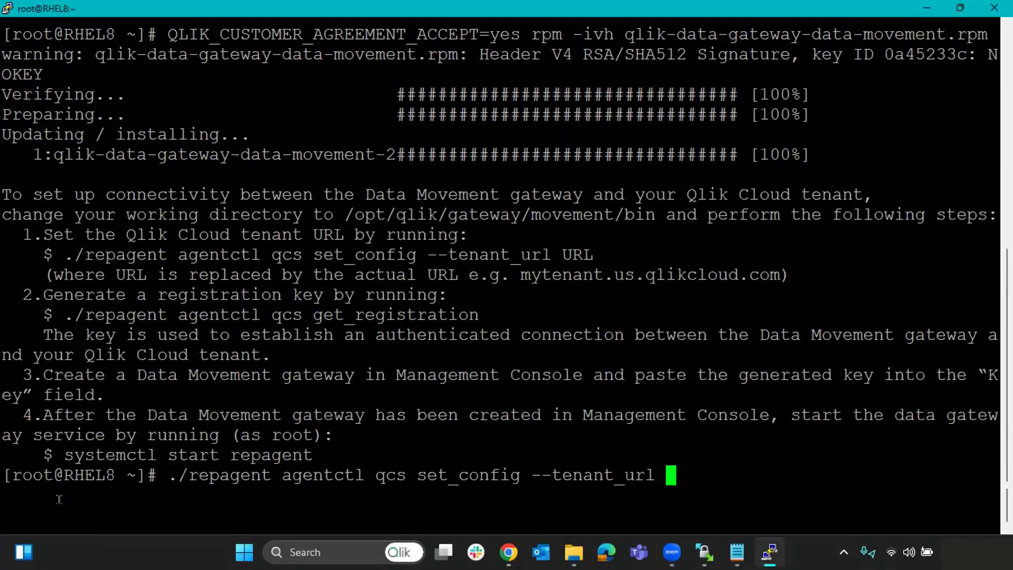
right_click(59, 498)
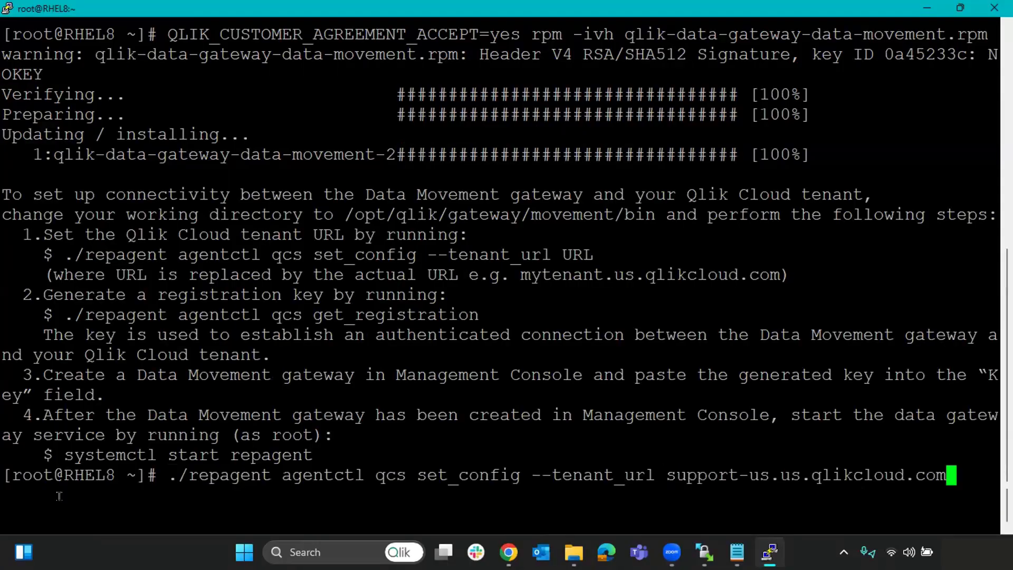
key(Return)
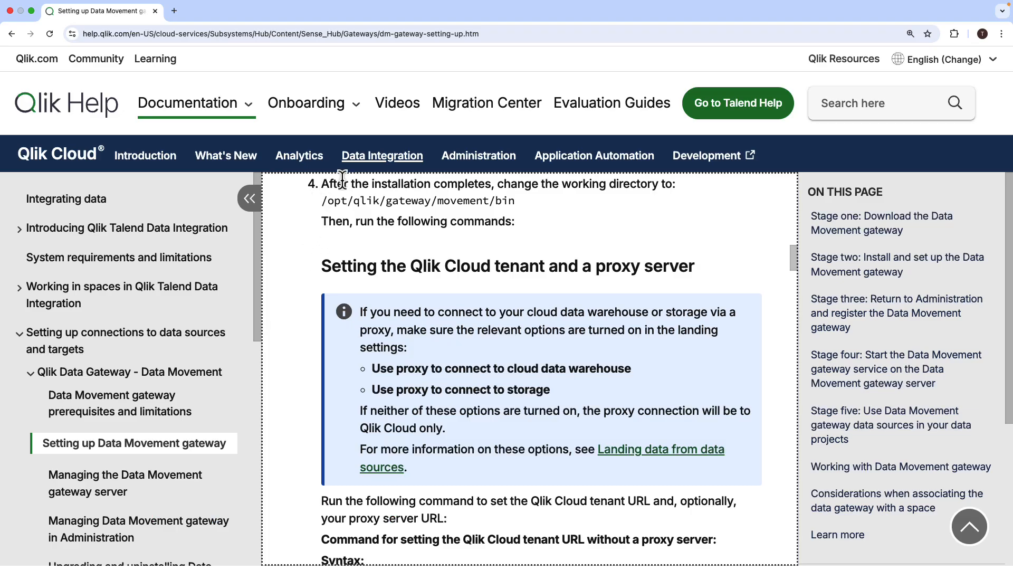
Run ./repagent agentctl qcs set_config --tenant_url support-us.us.qlikcloud.com from the documented /opt/qlik/gateway/movement/bin directory
drag(323, 201, 521, 213)
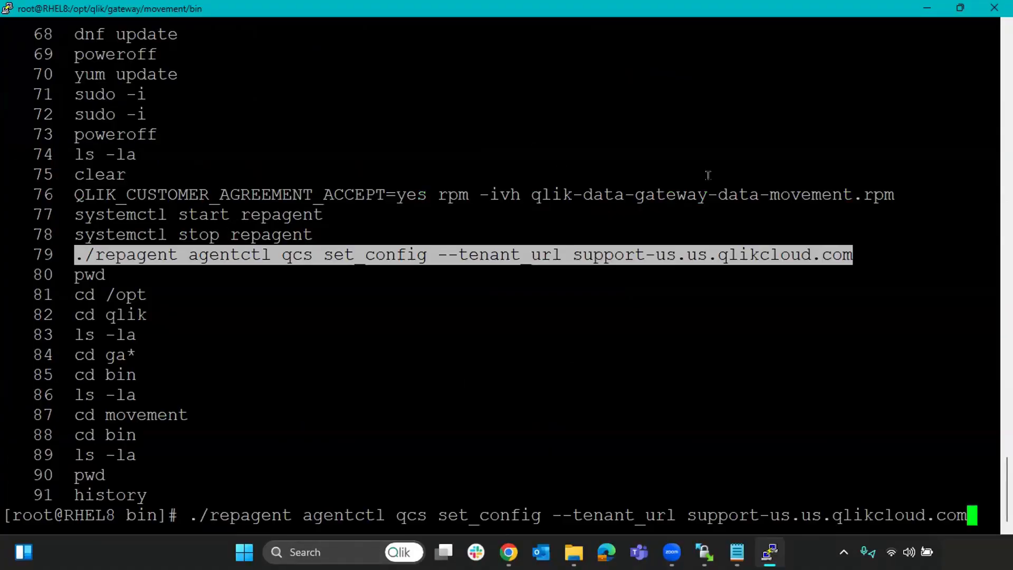
key(Return)
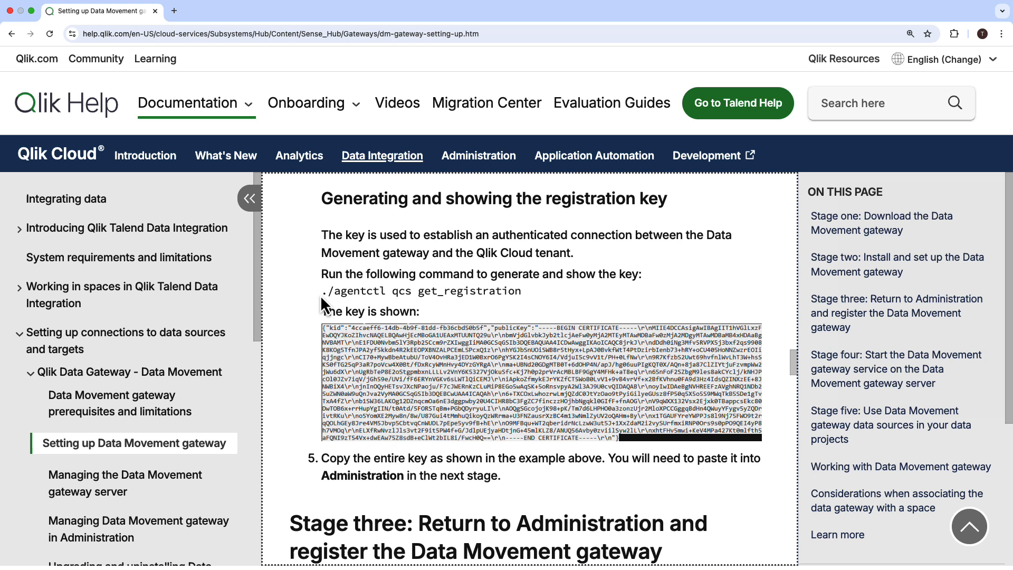
Generate the gateway registration key with ./repagent agentctl qcs get_registration and copy the entire key from the output
drag(322, 291, 495, 299)
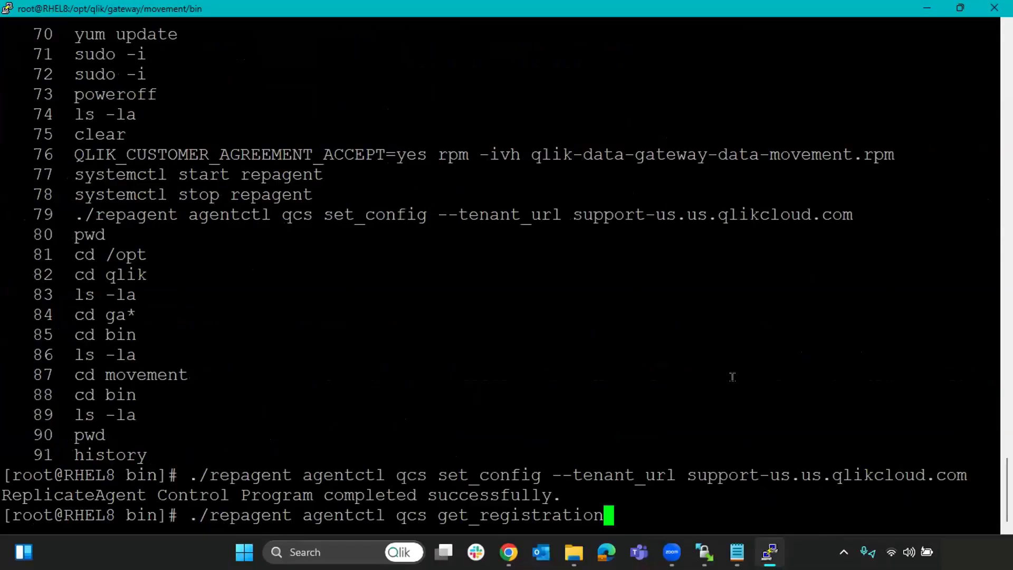
key(Return)
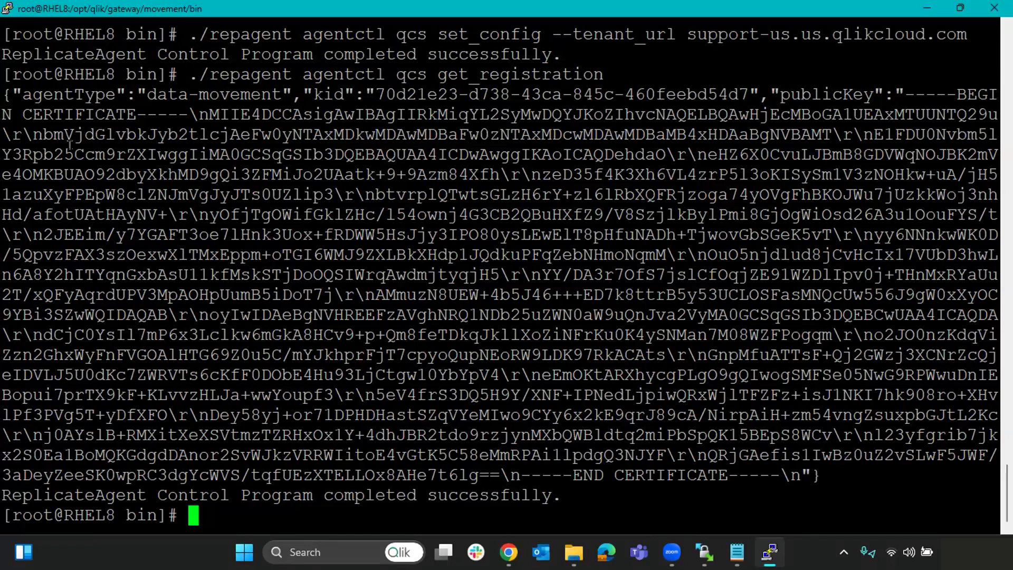
drag(6, 94, 808, 471)
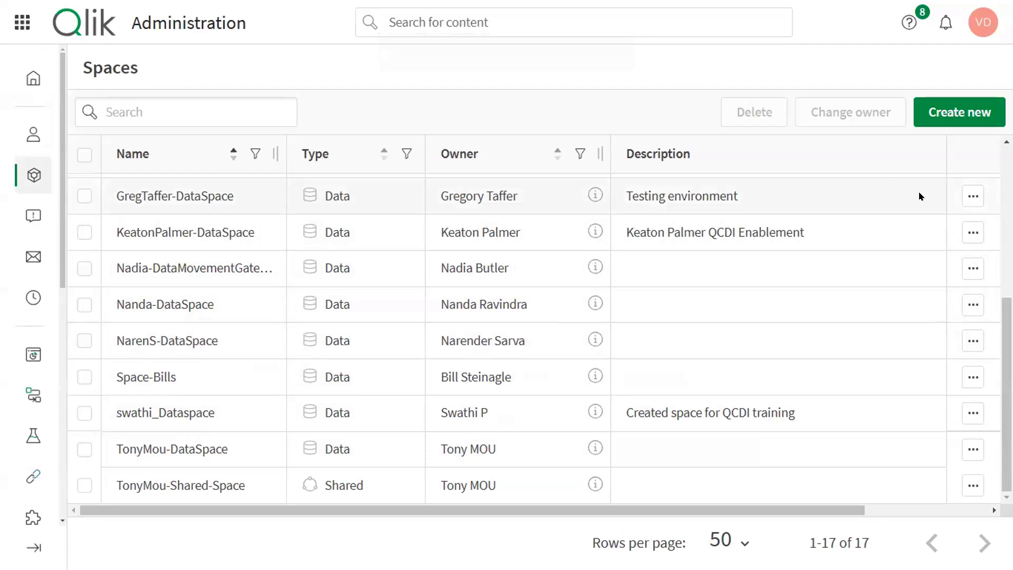
Create a Data space named SAPGateway1 with the description "Talk Demo" and locate it in the spaces list
click(935, 117)
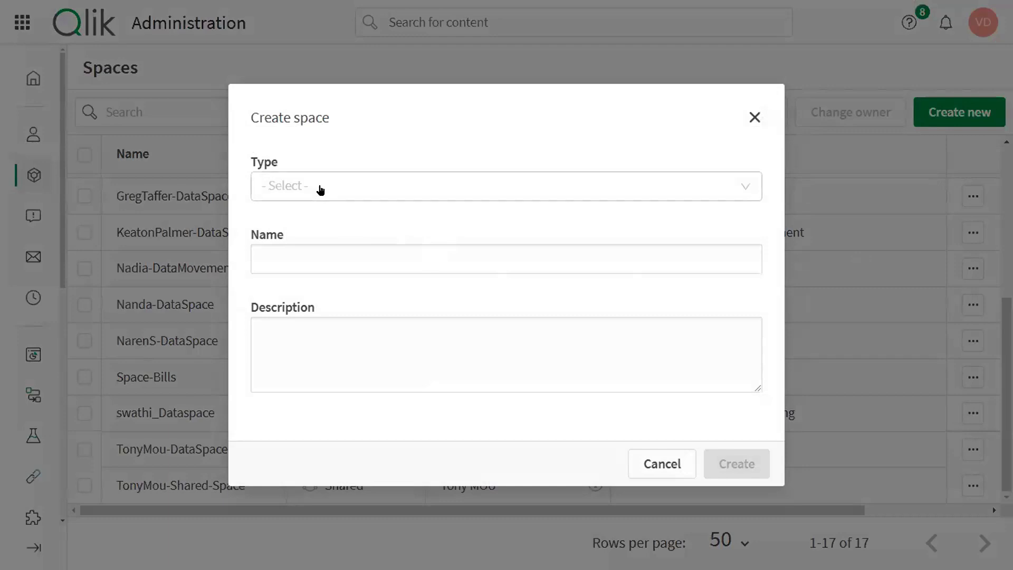
click(320, 190)
click(267, 232)
click(542, 252)
text(SAP)
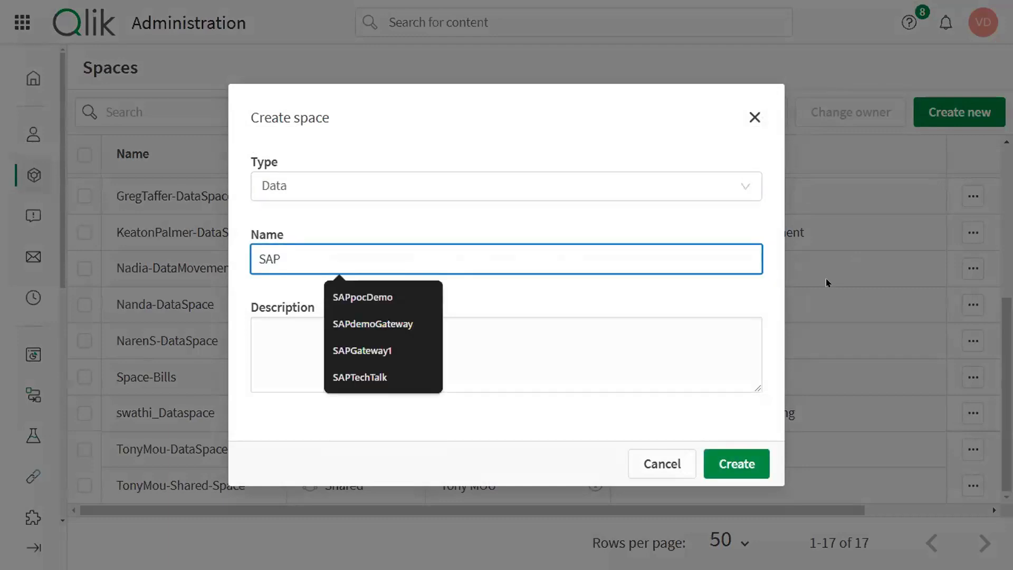
text(Gateway1)
click(397, 340)
text(Talk Demo)
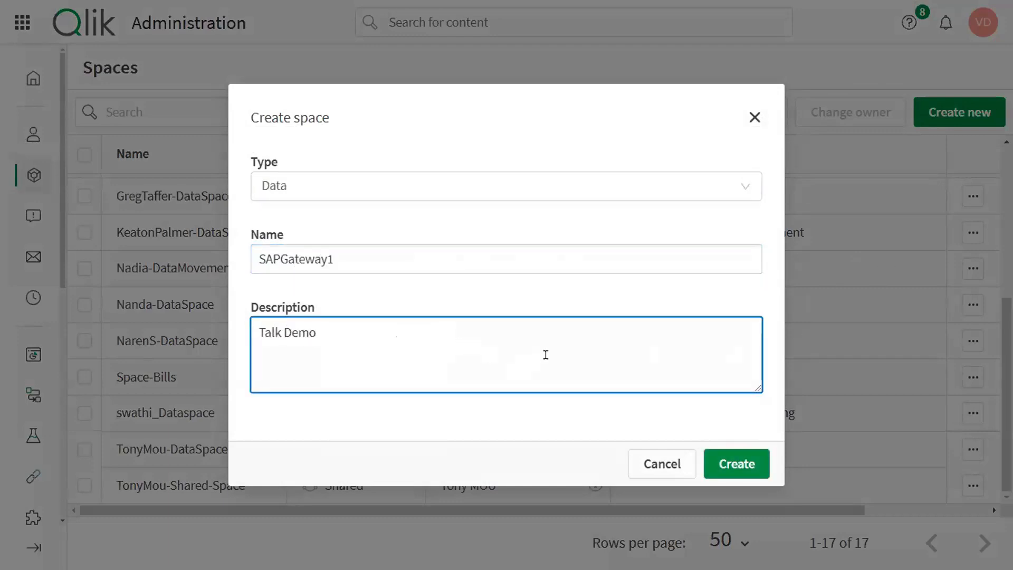
click(725, 464)
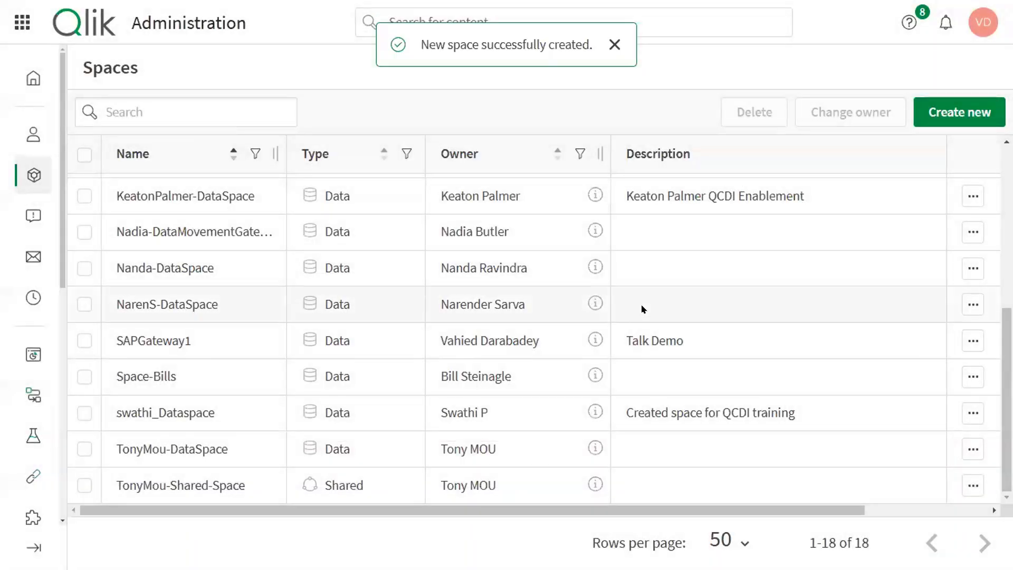
scroll(412, 324, up, 2)
mouse_move(65, 384)
mouse_down()
mouse_move(265, 448)
mouse_move(74, 447)
mouse_up()
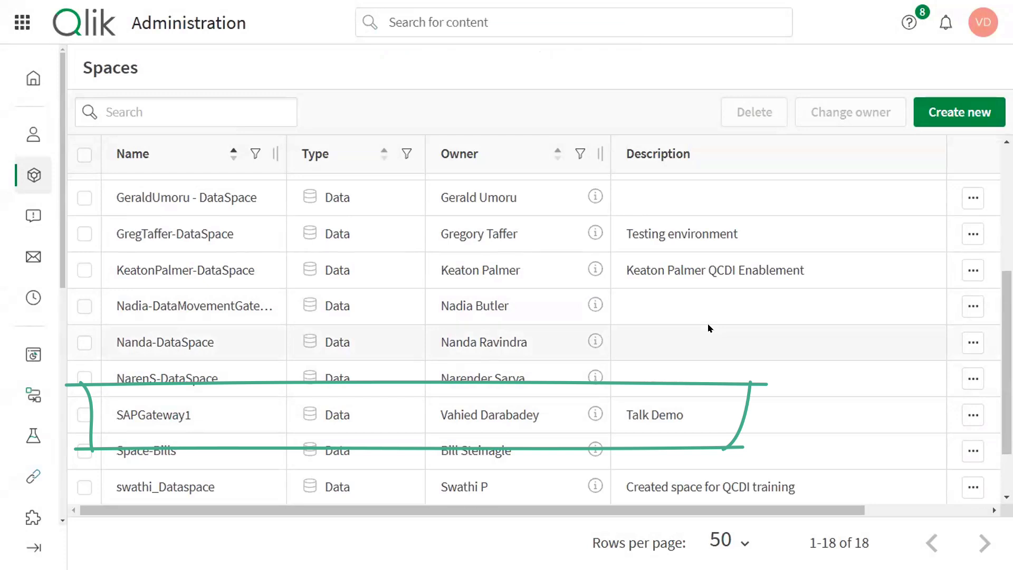
Start creating a data gateway in Administration, named SAPGateway1 with the description "Talk Demo"
click(22, 22)
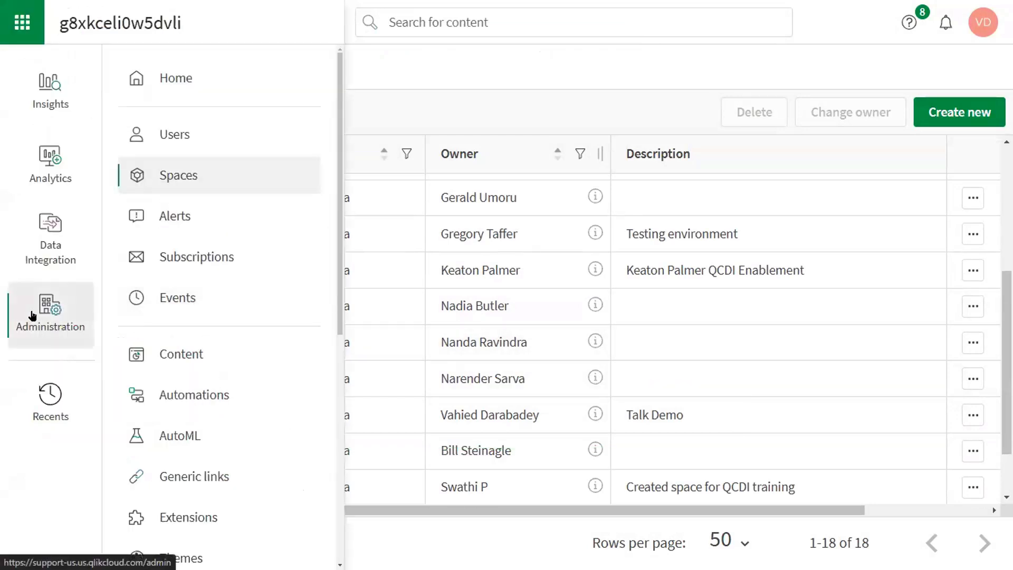
scroll(269, 472, down, 8)
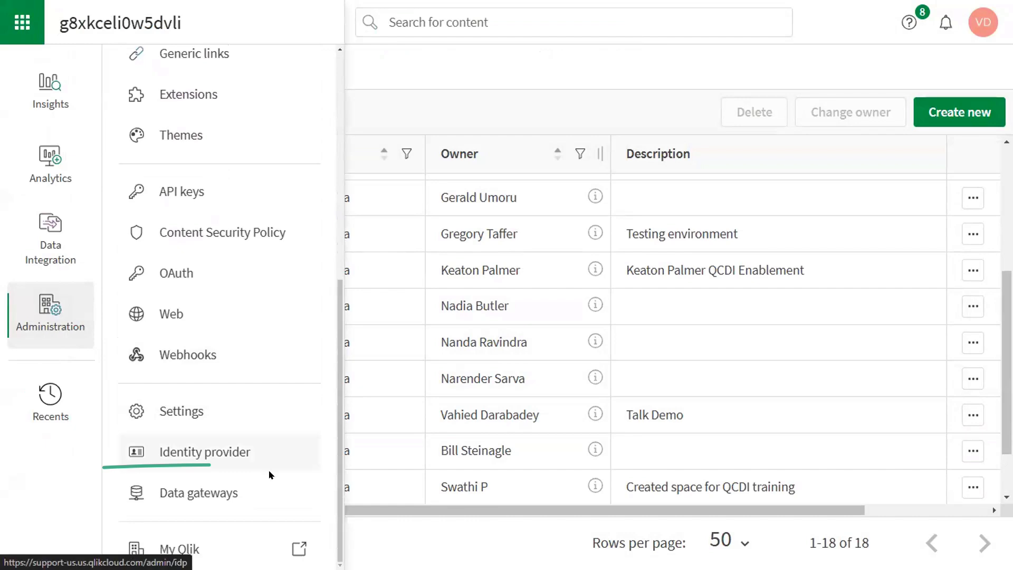
click(244, 497)
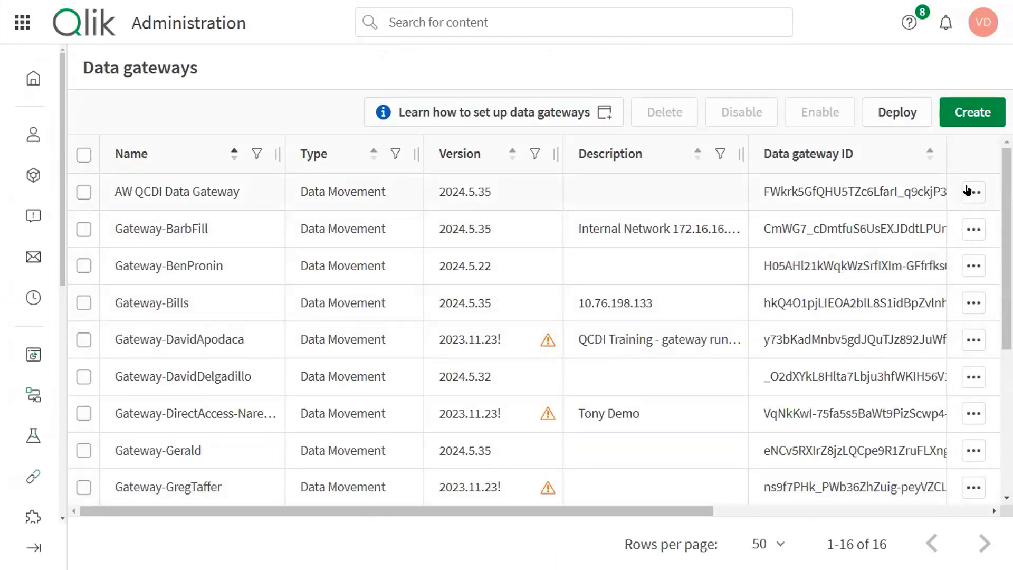
scroll(972, 136, down, 3)
click(966, 129)
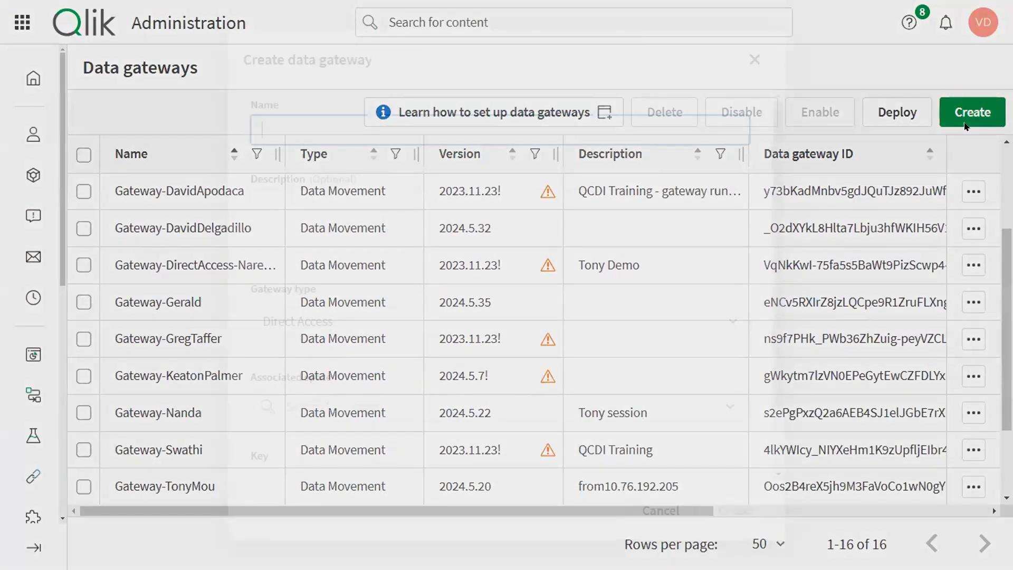
text(SAPGateway1)
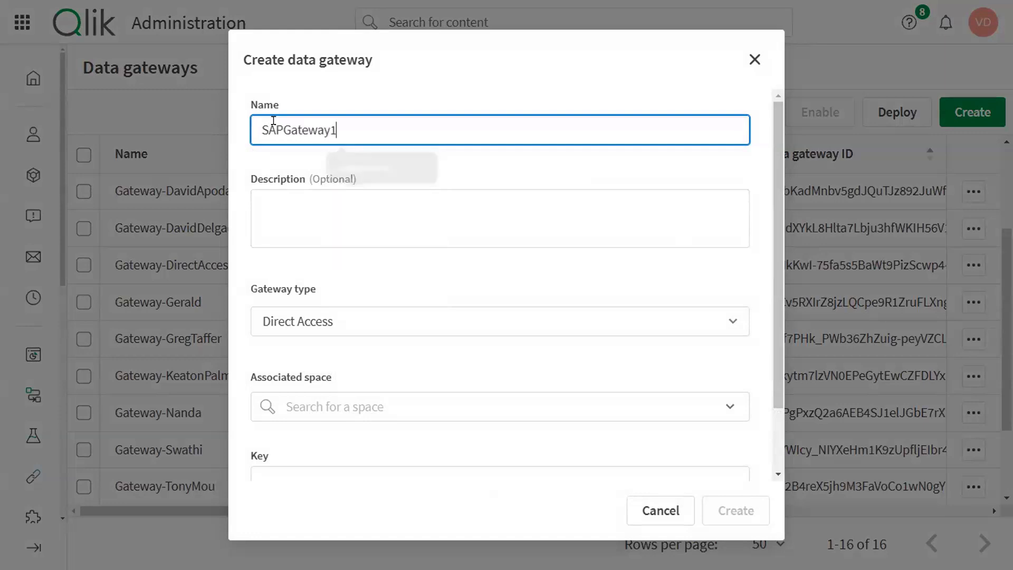
click(343, 192)
text(Talk Demo)
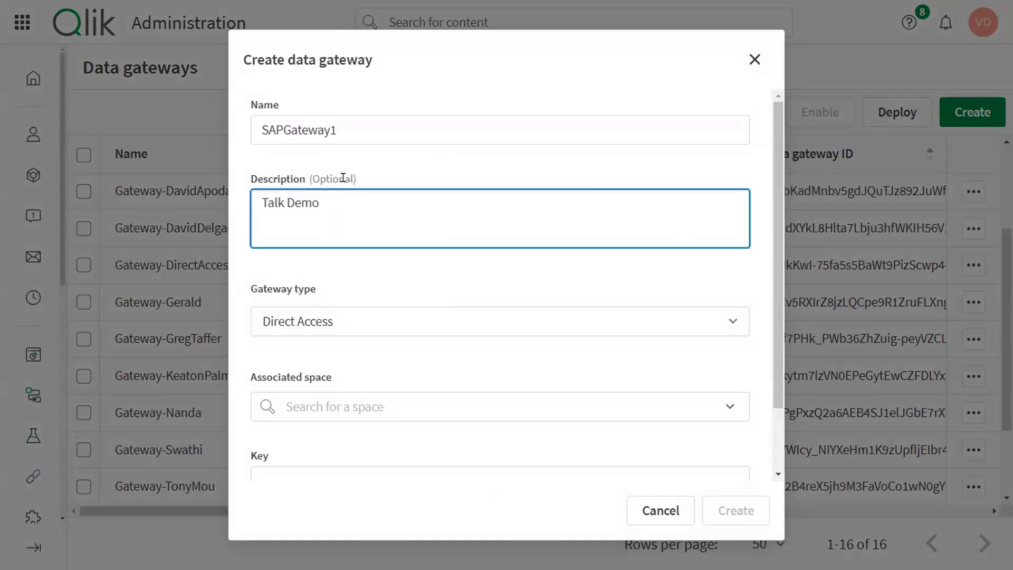
Set the new gateway's type to Data Movement and its associated space to SAPGateway1
click(317, 315)
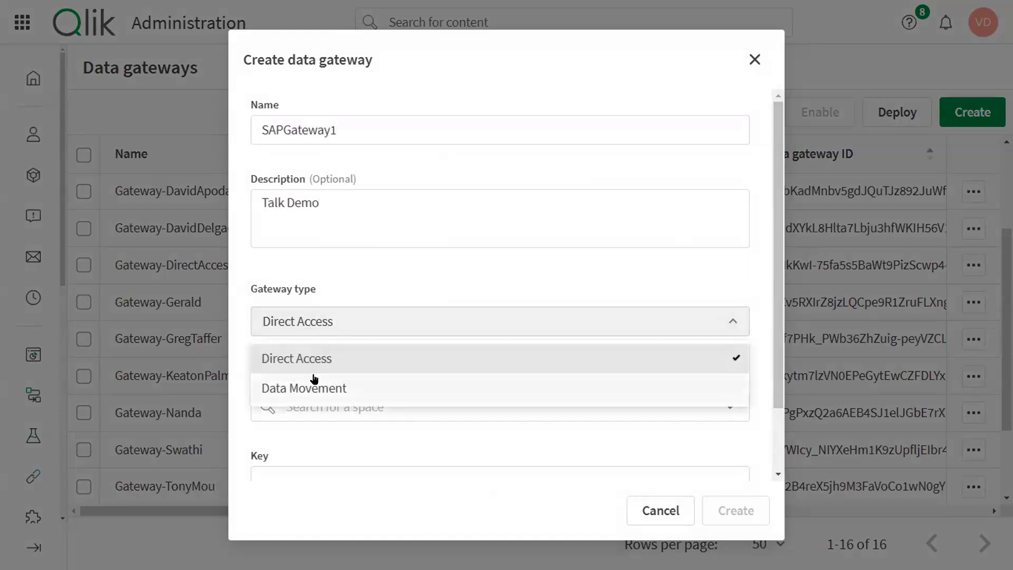
click(431, 393)
scroll(432, 376, down, 2)
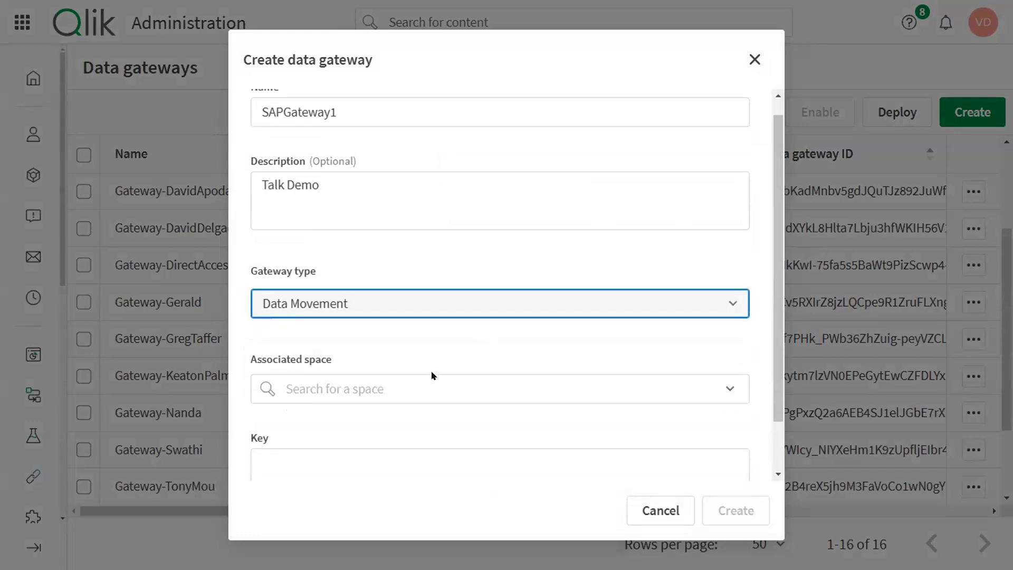
click(432, 375)
text(SAPGateway1)
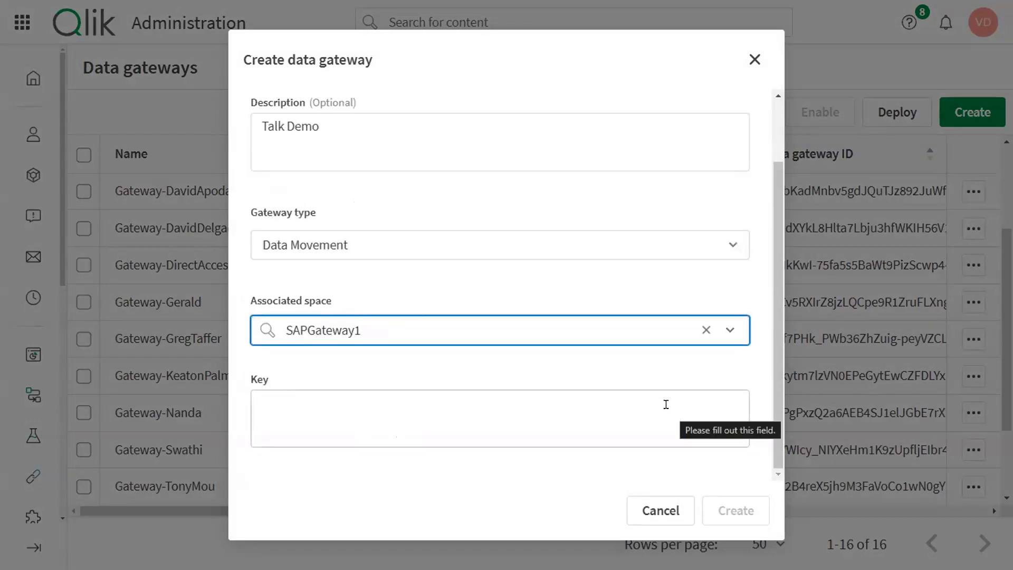
Paste the generated registration key into the new gateway's Key field and check its beginning
right_click(363, 416)
click(390, 247)
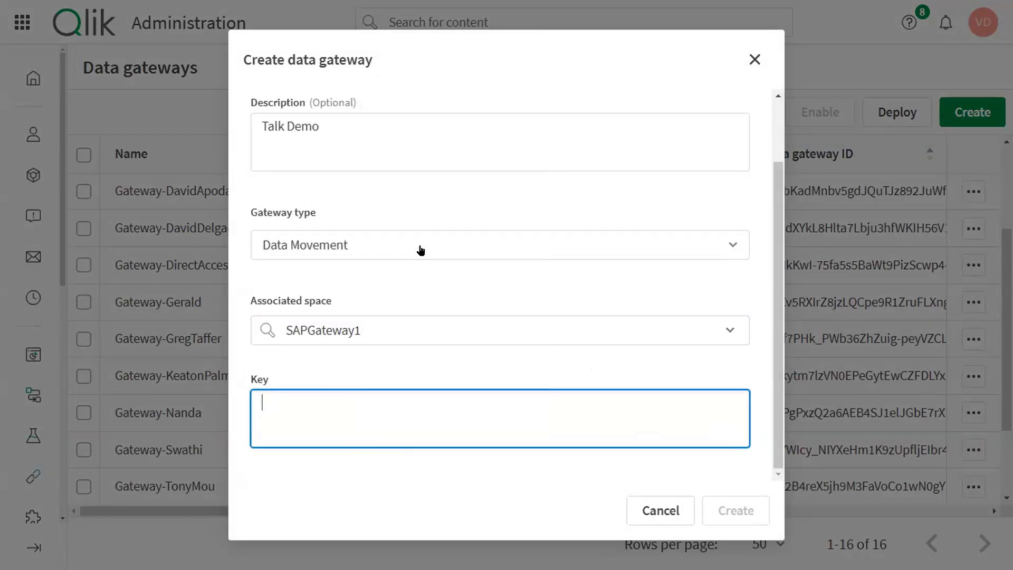
scroll(379, 405, up, 5)
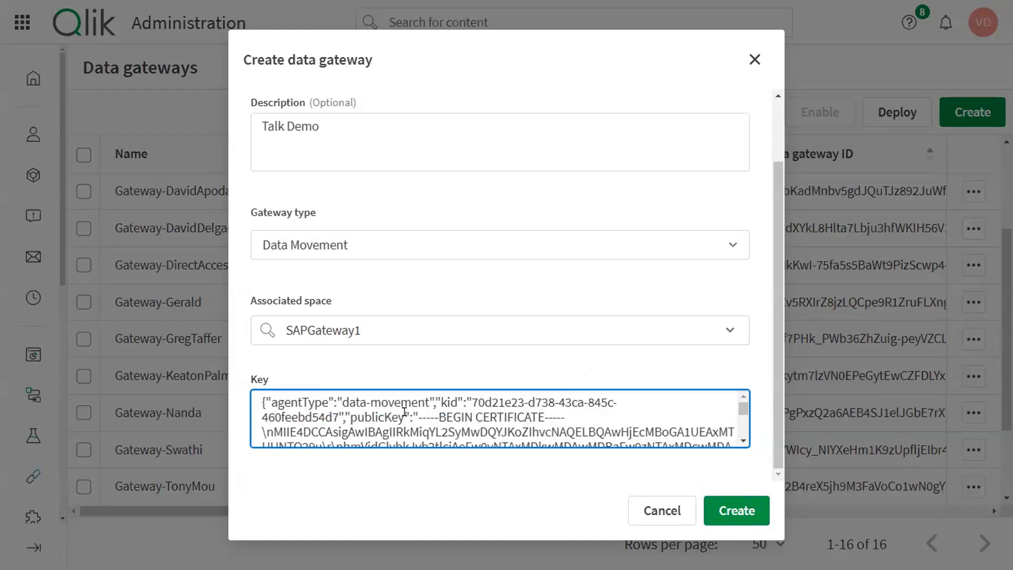
Check the end of the pasted registration key, create the SAPGateway1 gateway, and view its state in the gateways list
scroll(404, 412, down, 3)
scroll(404, 412, down, 5)
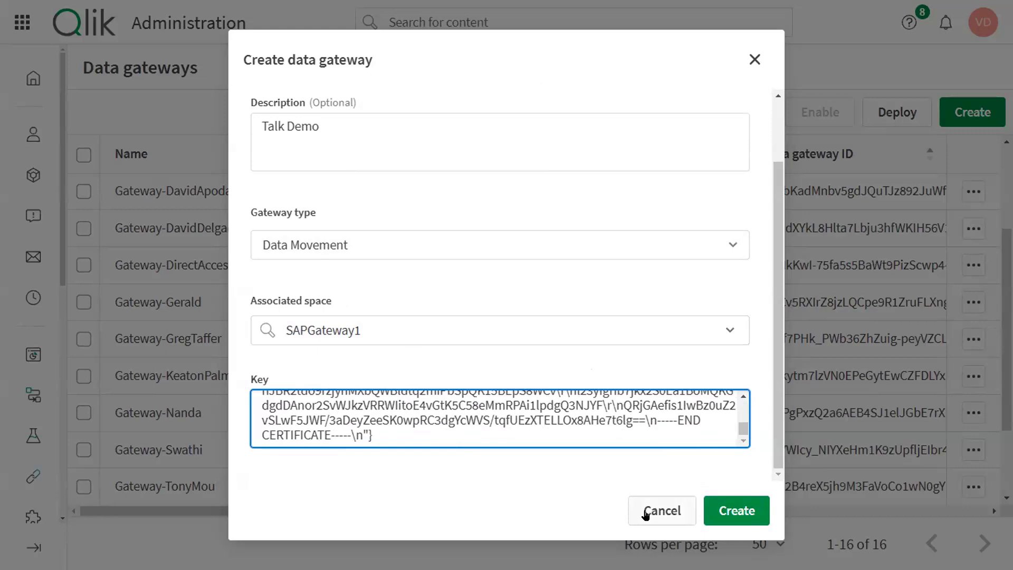
click(731, 499)
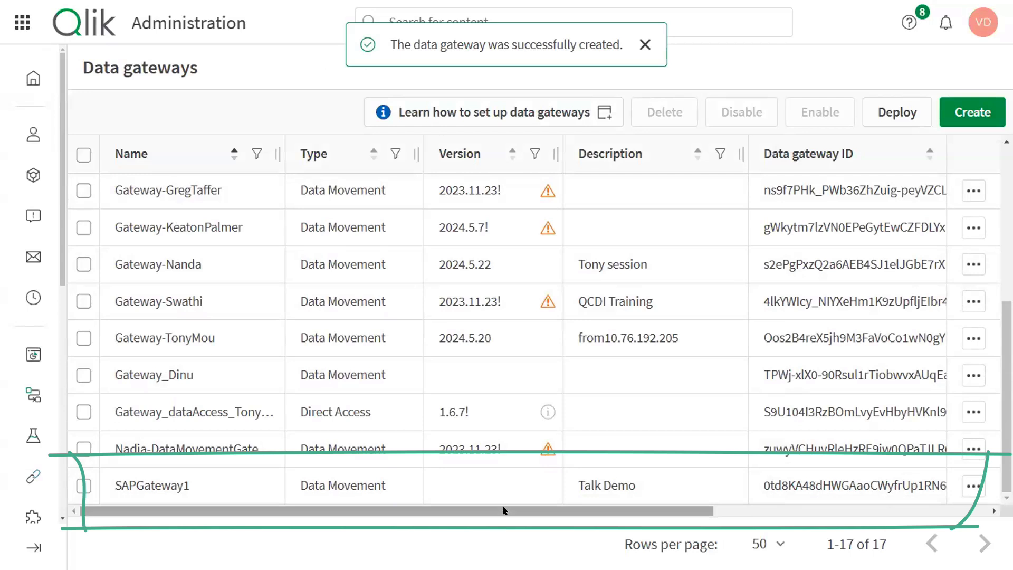
drag(504, 510, 744, 532)
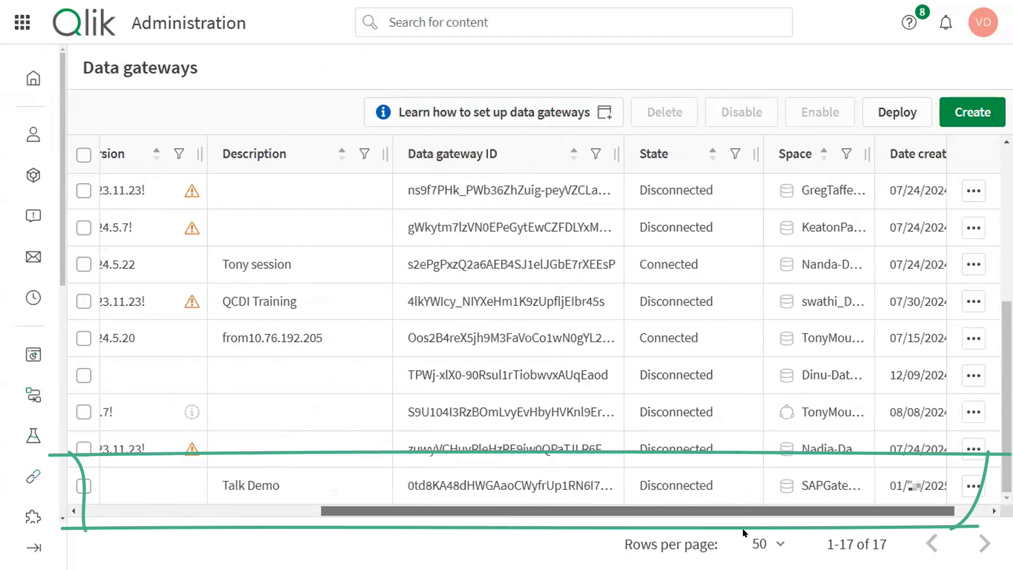
In the PuTTY terminal, check the gateway service's status with systemctl status repagent
text(syste)
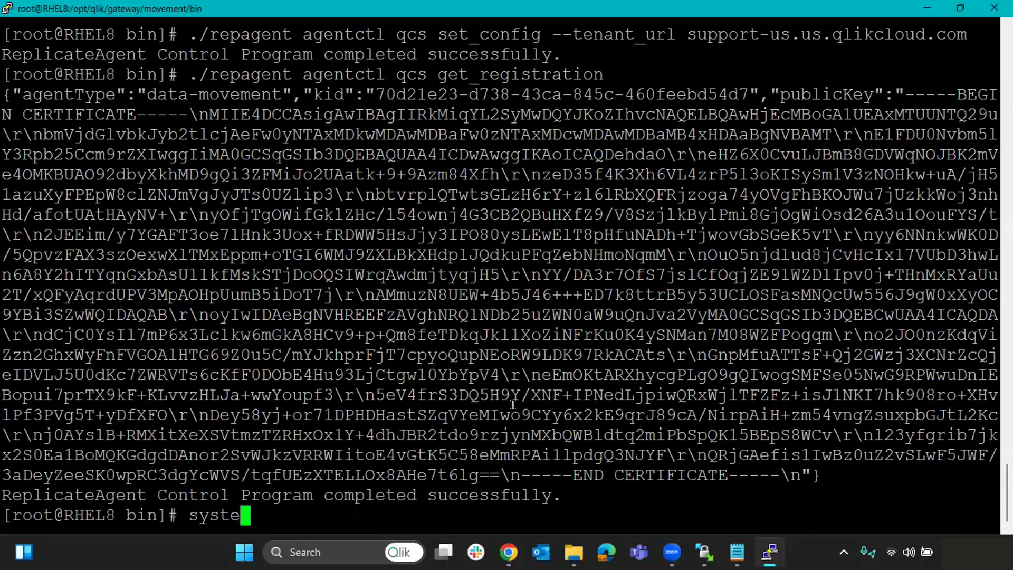
text(mctl stat)
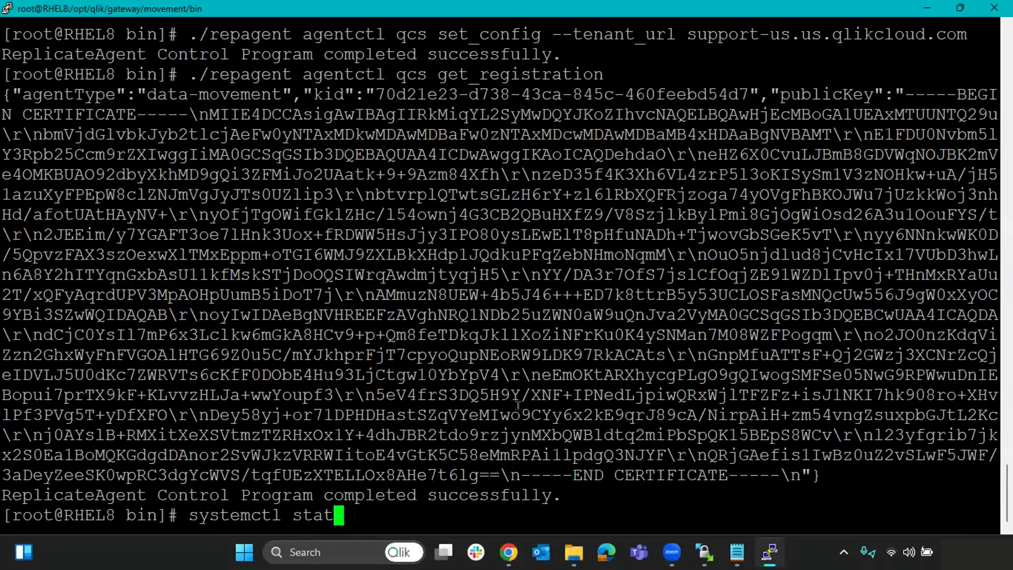
text(us repagent)
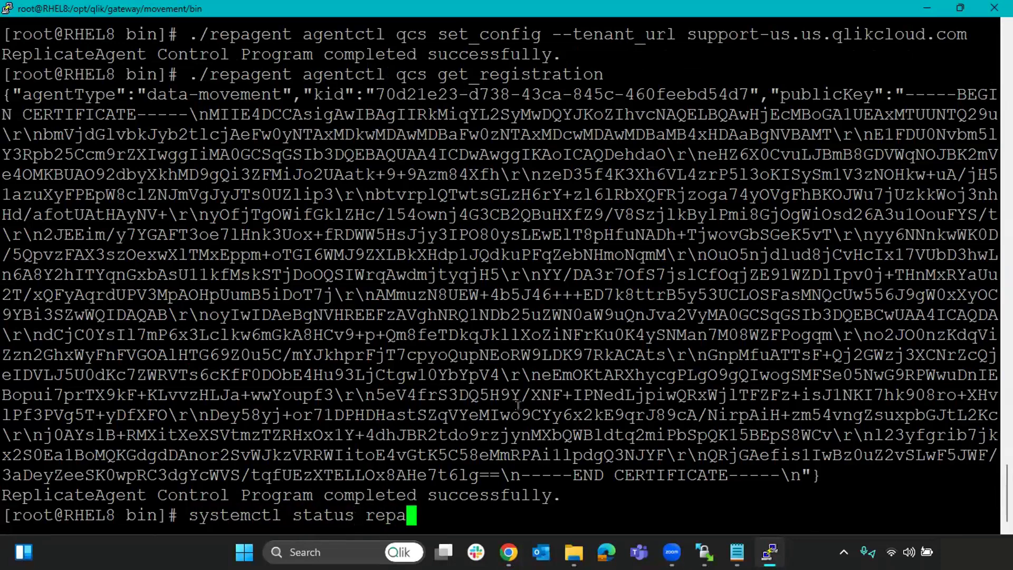
key(Return)
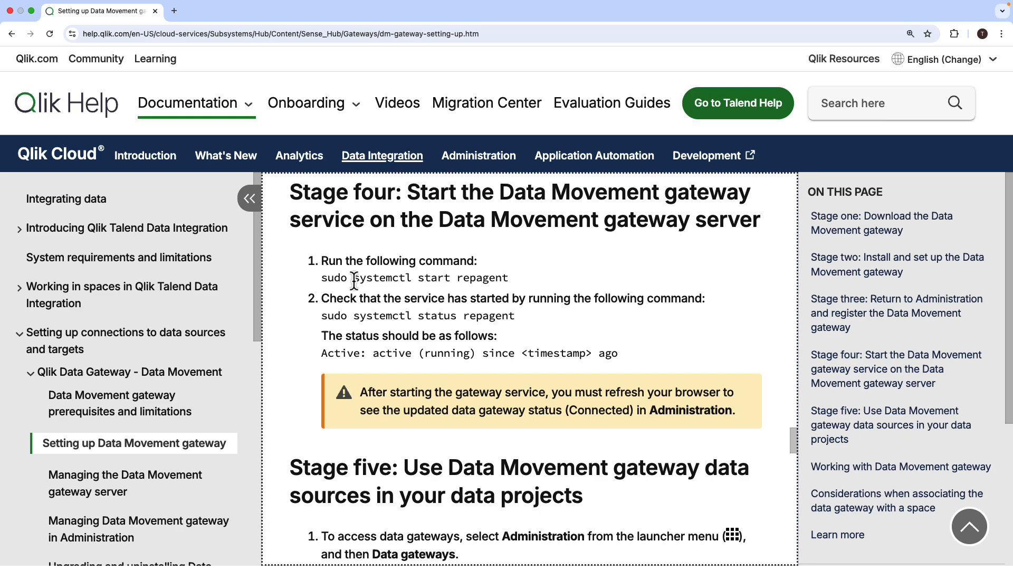
Find the service start command in Qlik Help and run systemctl start repagent in the terminal
drag(353, 280, 498, 281)
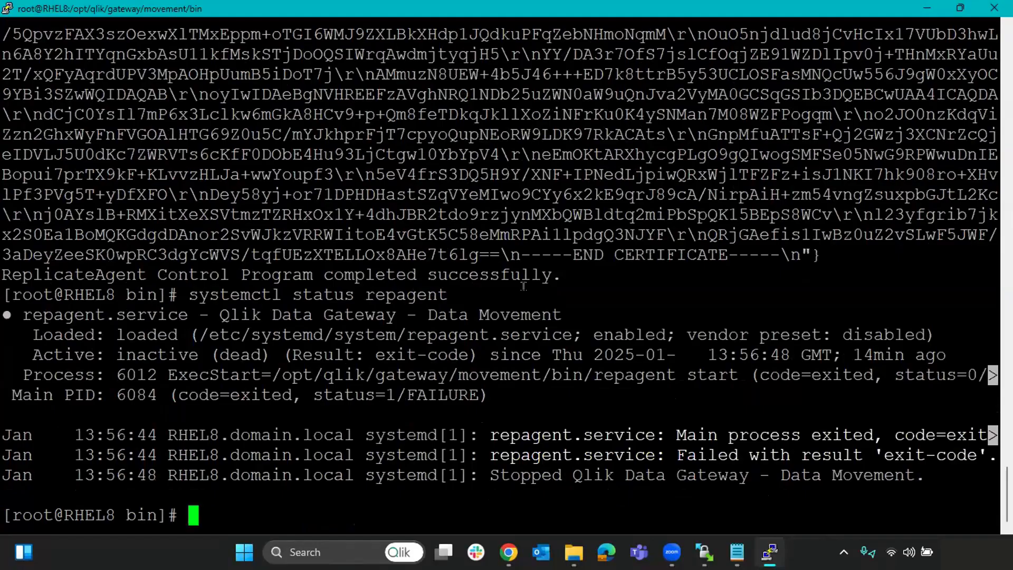
right_click(524, 286)
key(Return)
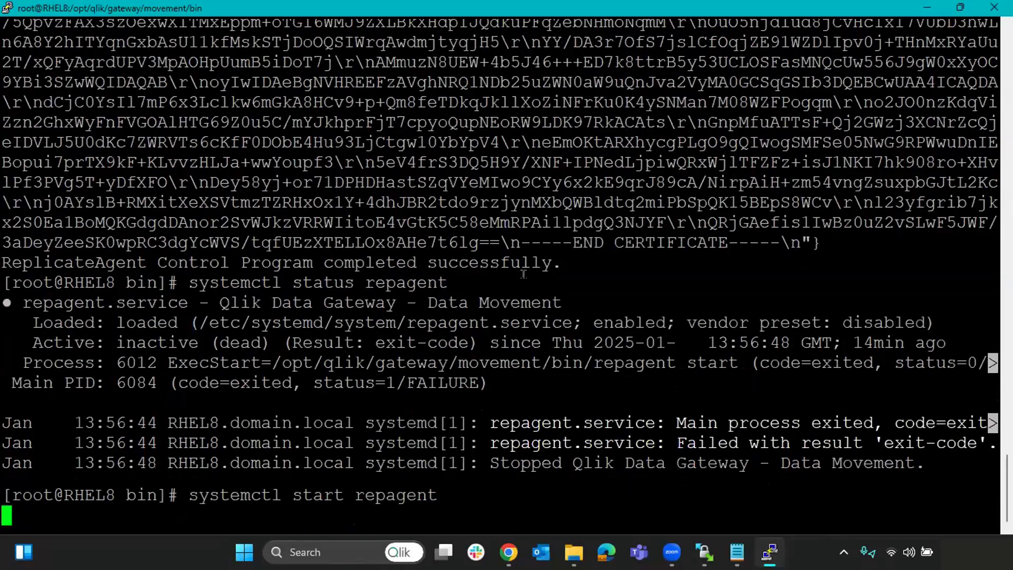
Recheck the repagent service status in the terminal and the Talk Demo gateway's state in Qlik Administration
text(systemctl status repagent)
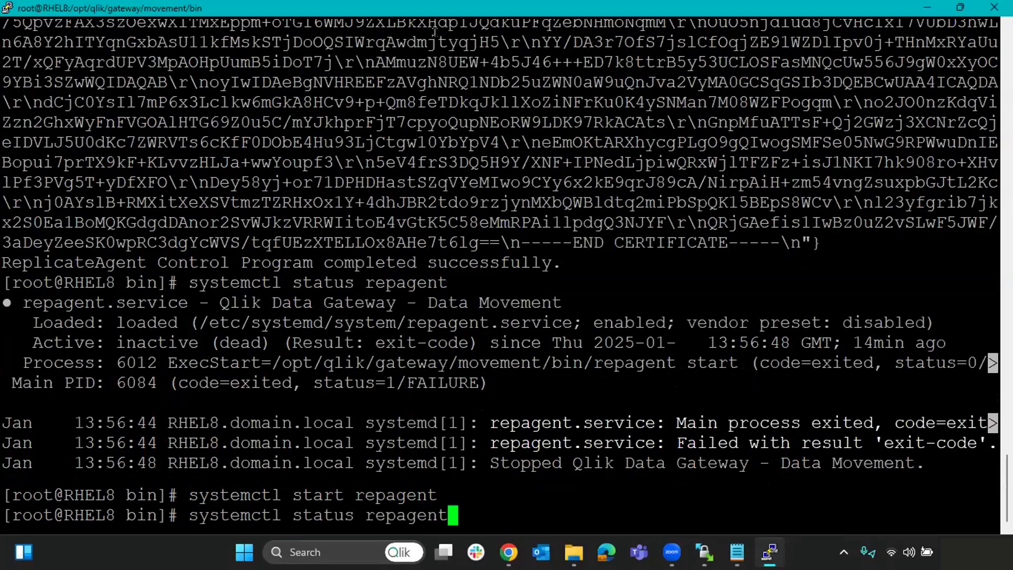
key(Return)
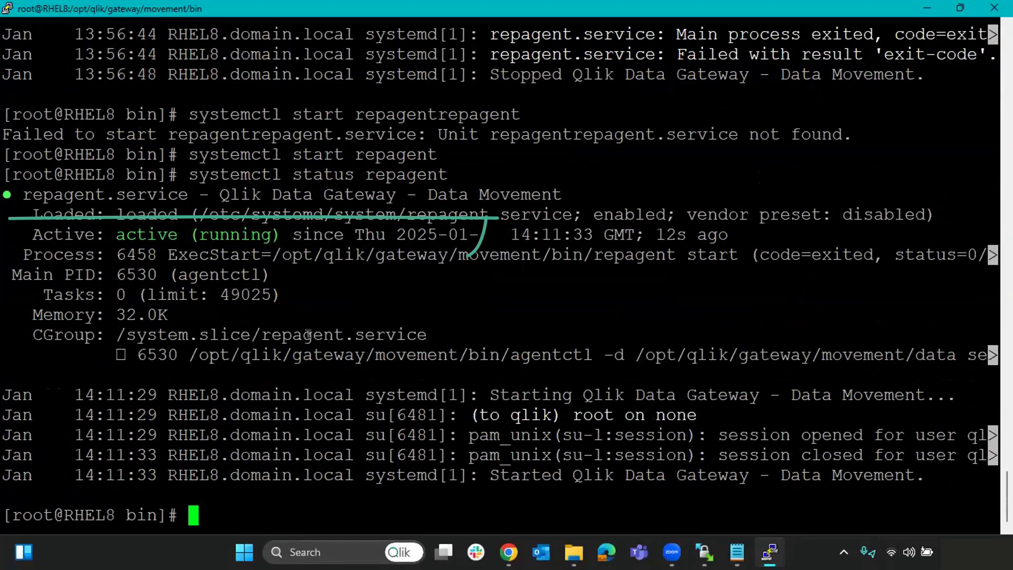
drag(102, 238, 277, 237)
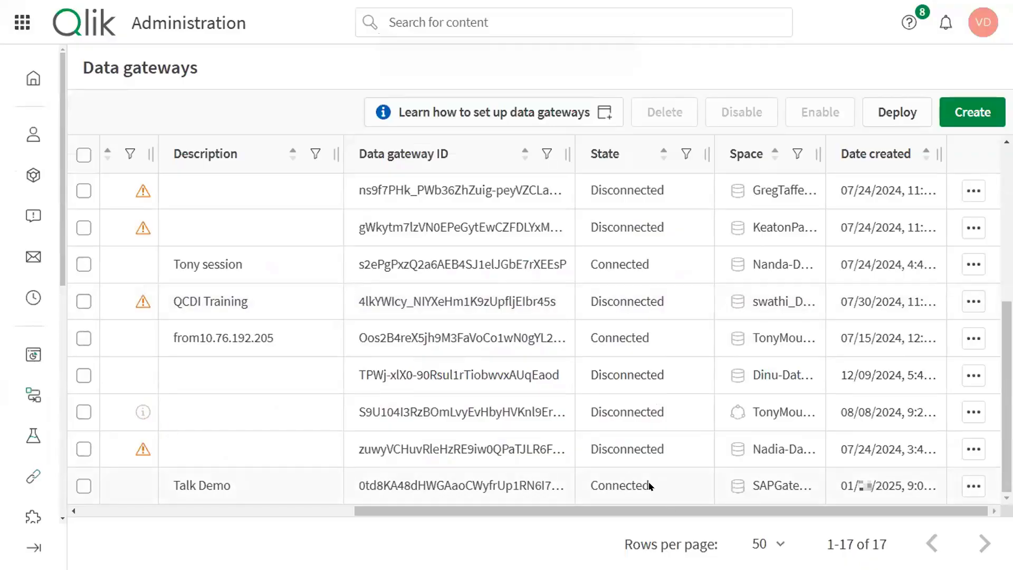
drag(650, 486, 588, 485)
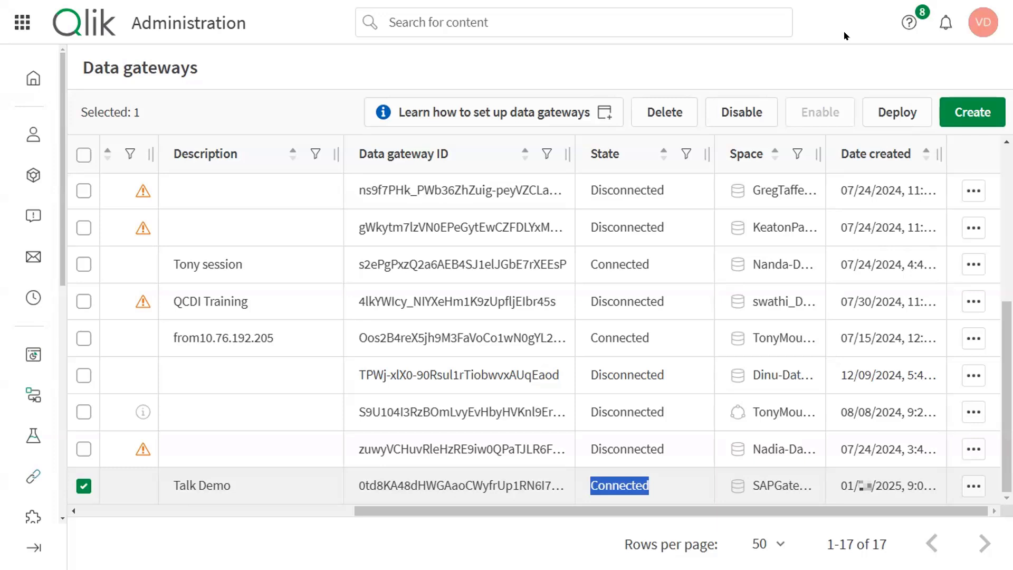
In the terminal, change to /opt/qlik/gateway/movement/drivers/bin and run ./install without arguments to list the available drivers
text(cd /opt/qlik/gateway/mov)
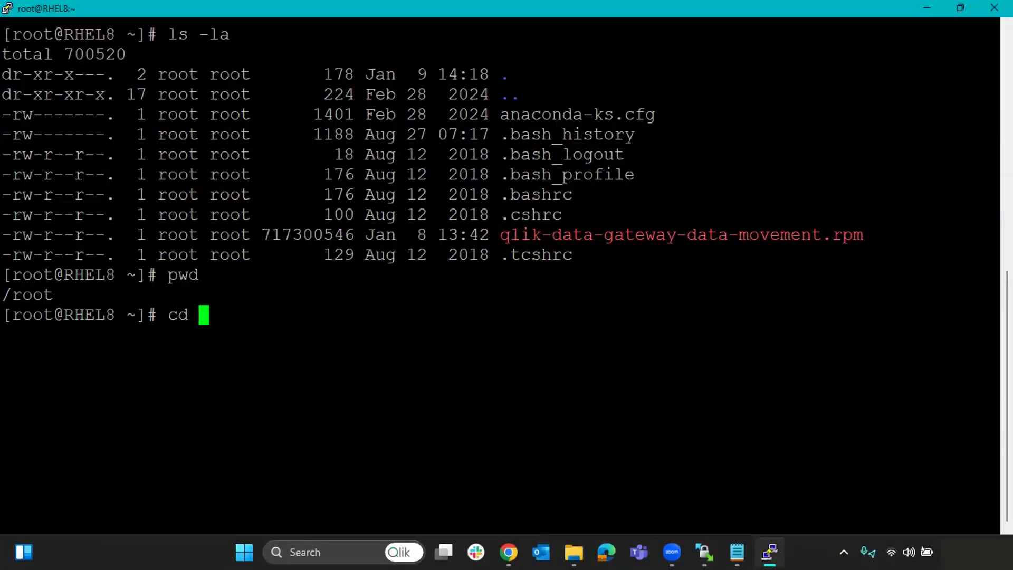
text(ement/drivers/bin)
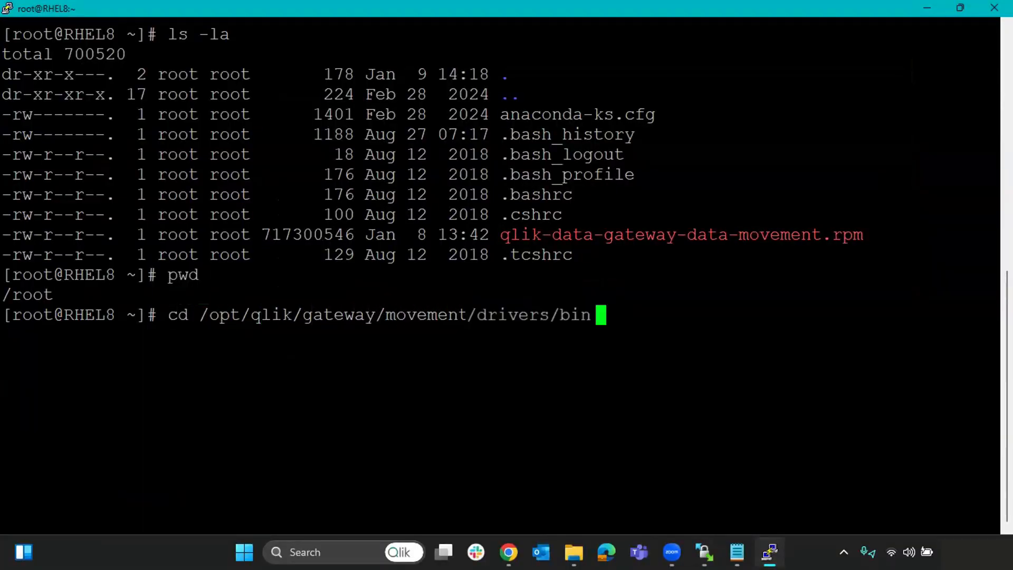
key(Return)
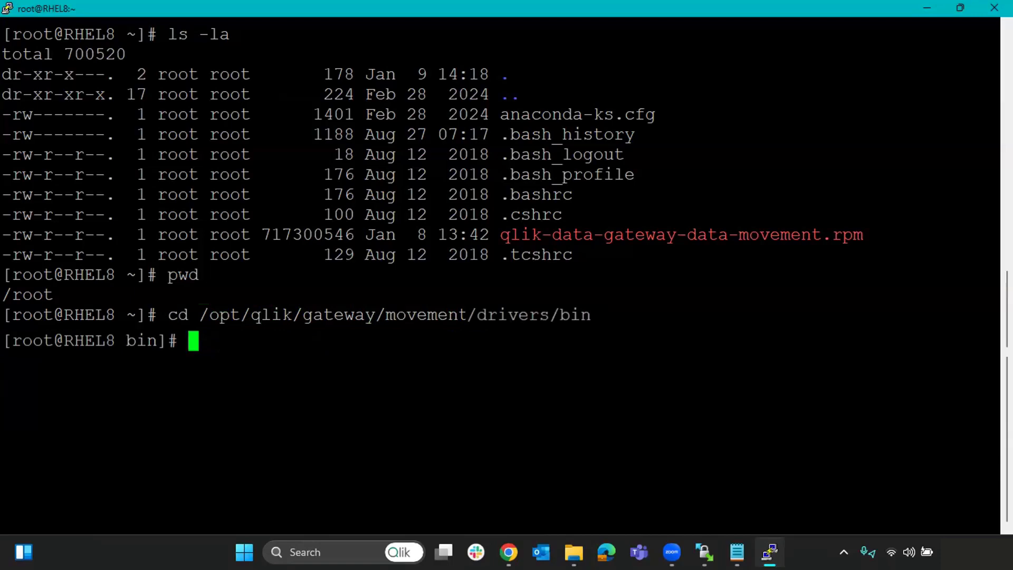
text(./inst)
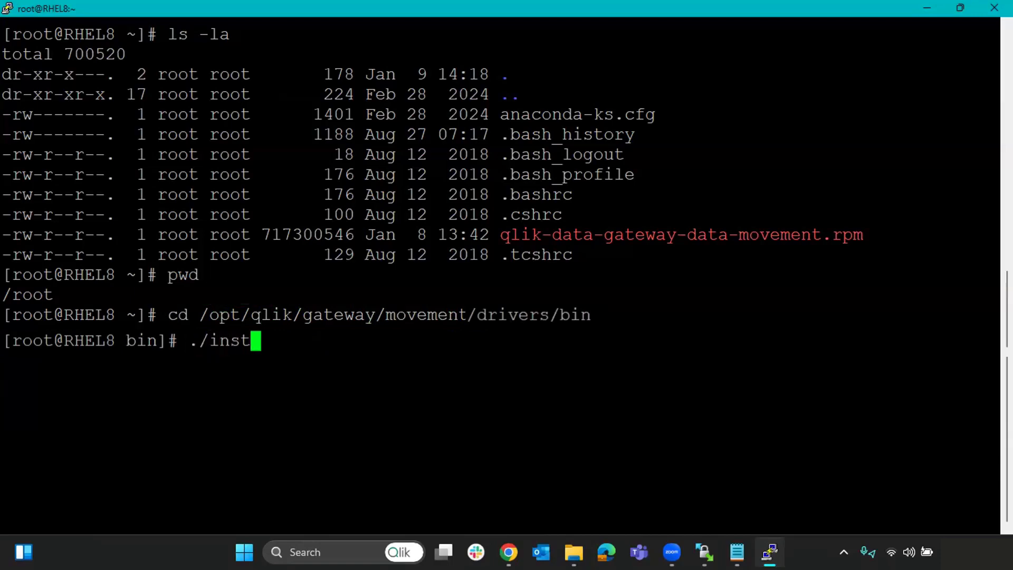
text(all)
key(Return)
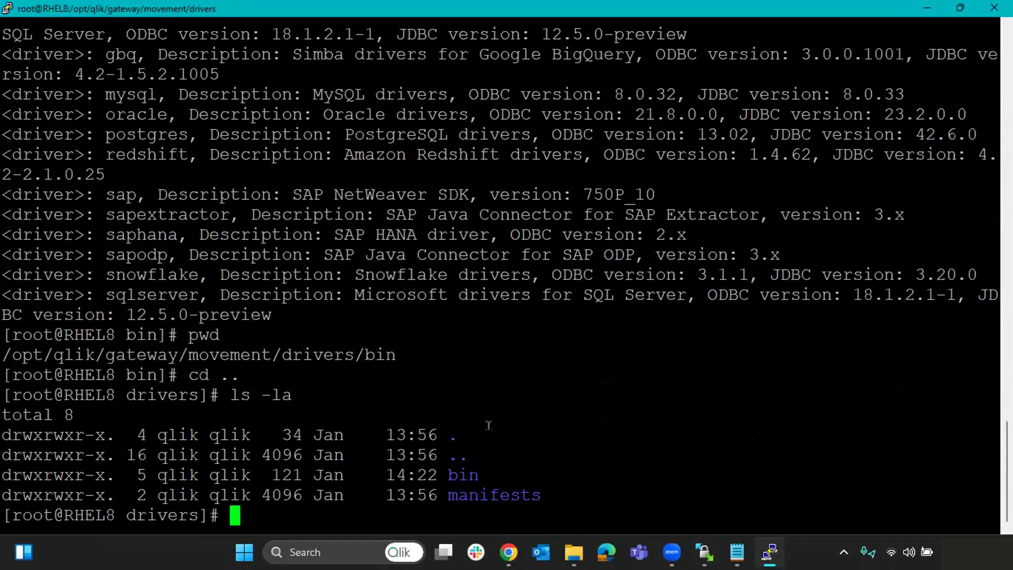
Create a saphana directory under drivers and upload IMDB_CLIENT20_002_76-80002082.SAR and SAPCAR_1110-80000935.EXE into it with WinSCP
text(mkdir saphana)
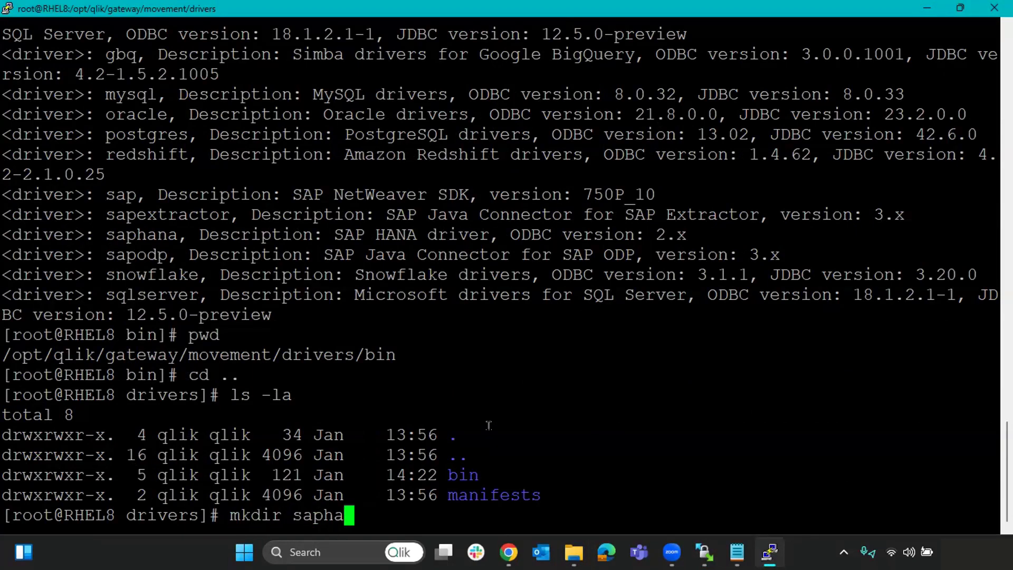
key(Return)
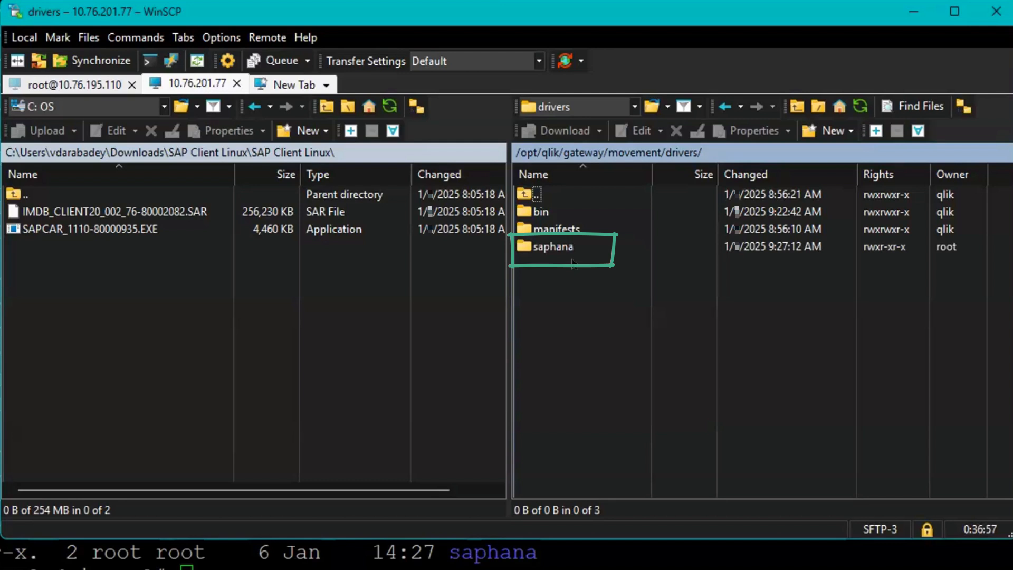
double_click(536, 246)
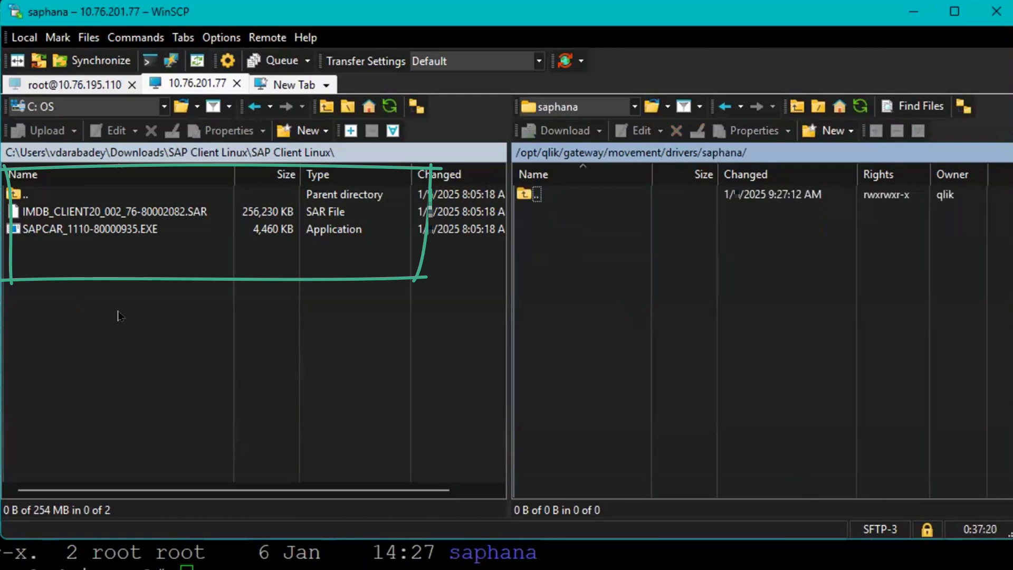
click(76, 212)
shift+click(76, 229)
drag(76, 229, 656, 471)
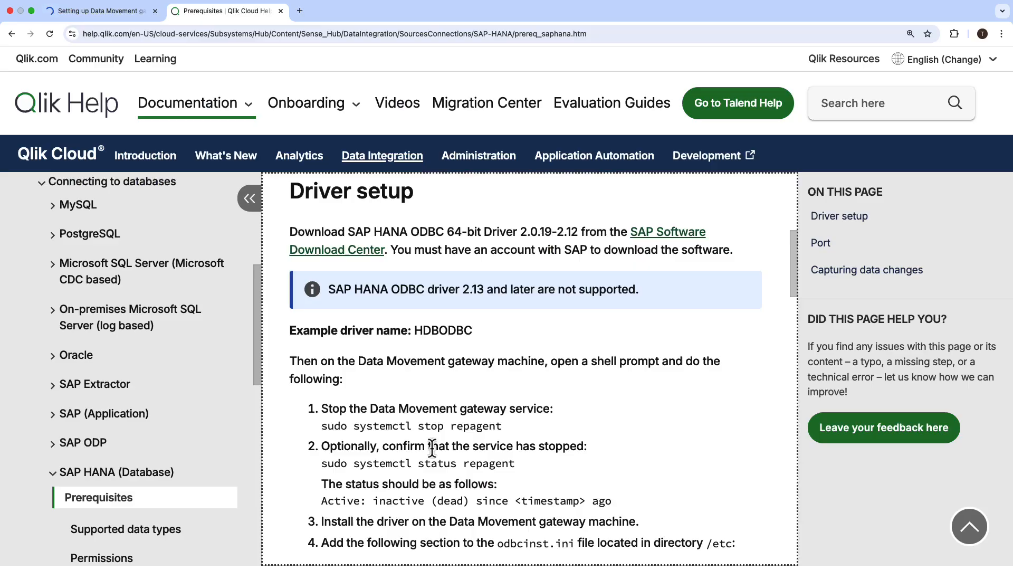
Following the Qlik Help driver setup, change to /opt/qlik/gateway/movement/bin in the terminal and stop the repagent service
drag(418, 425, 505, 425)
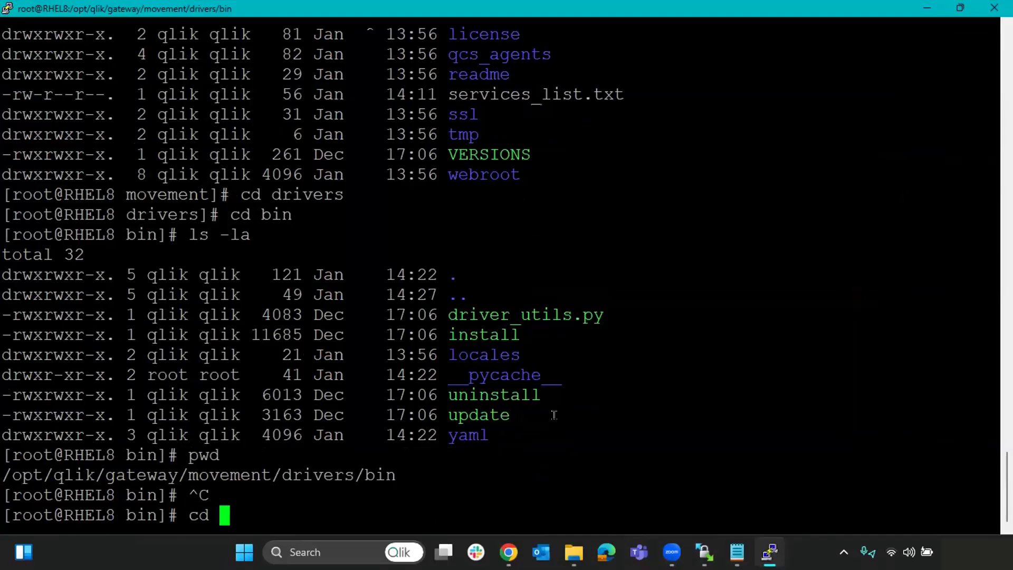
right_click(554, 416)
key(Return)
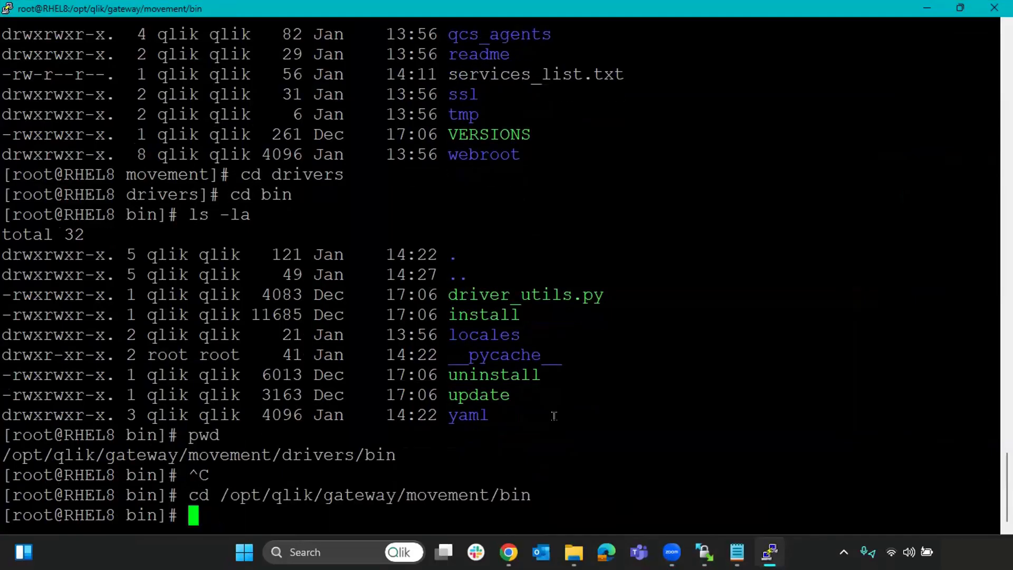
text(systemctl)
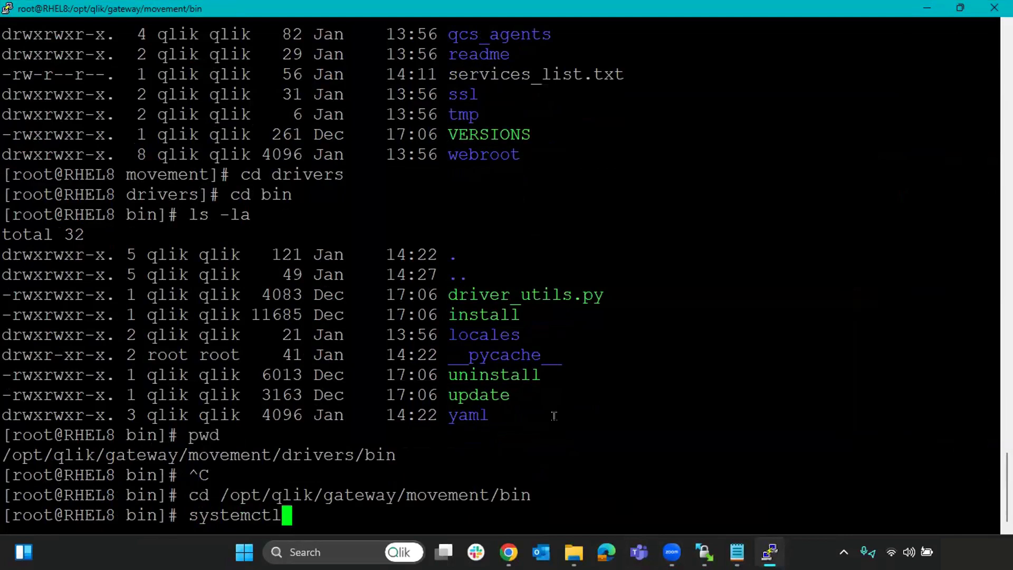
text( stop repagent)
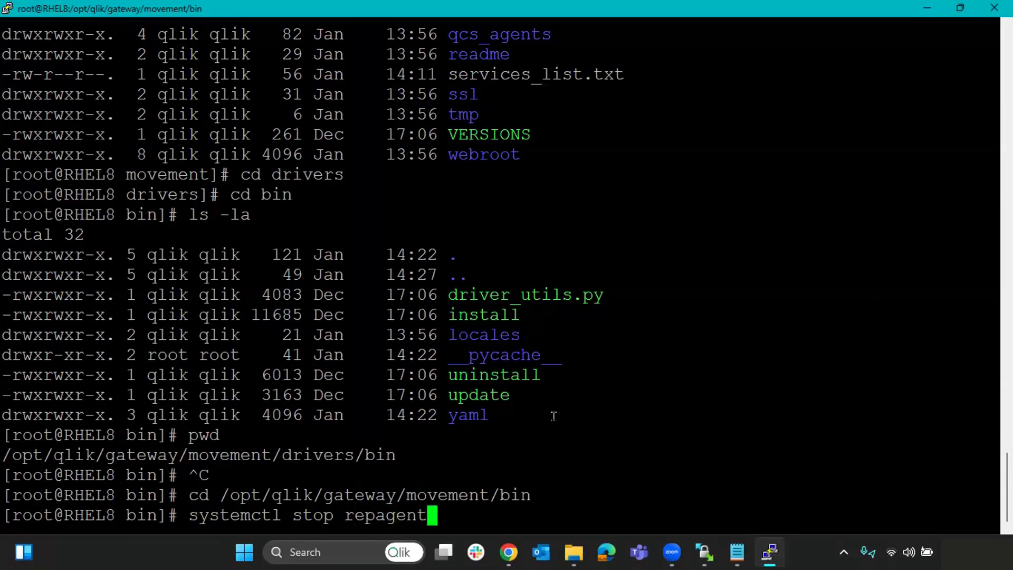
key(Return)
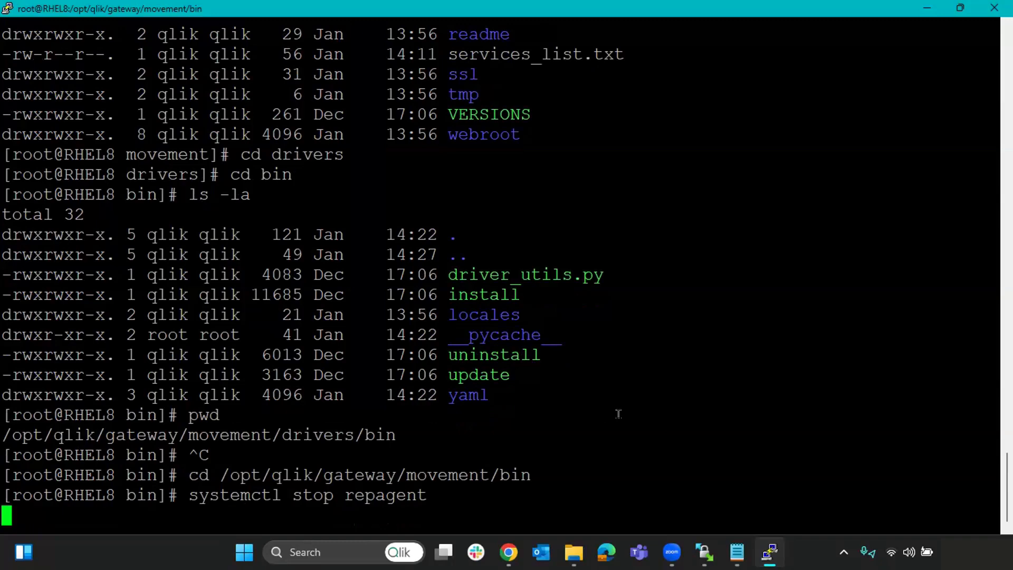
Run systemctl status repagent and examine the Active line to see whether the service has stopped
double_click(274, 496)
right_click(284, 495)
text(status)
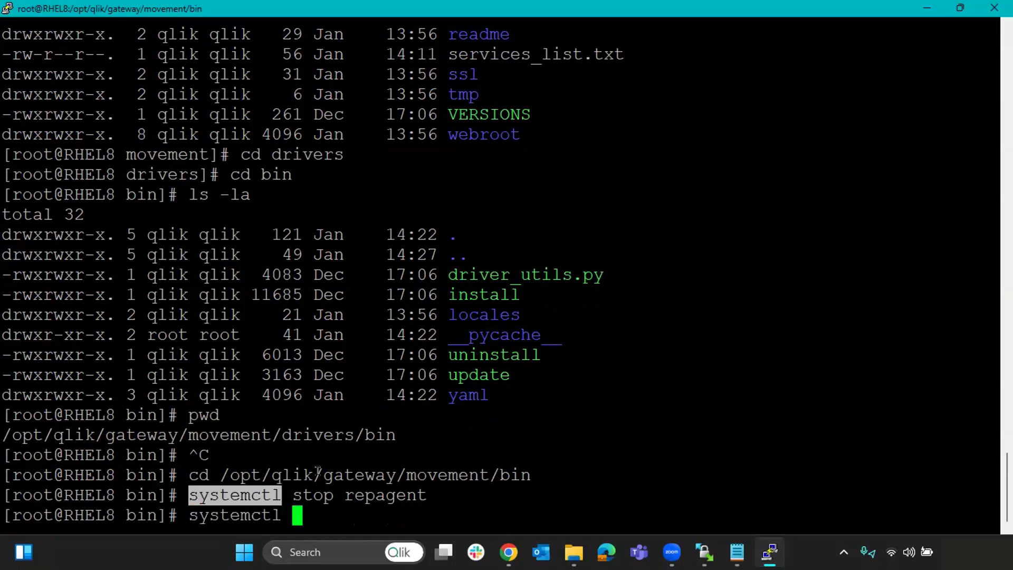
double_click(412, 495)
right_click(417, 490)
key(Return)
text(qcd)
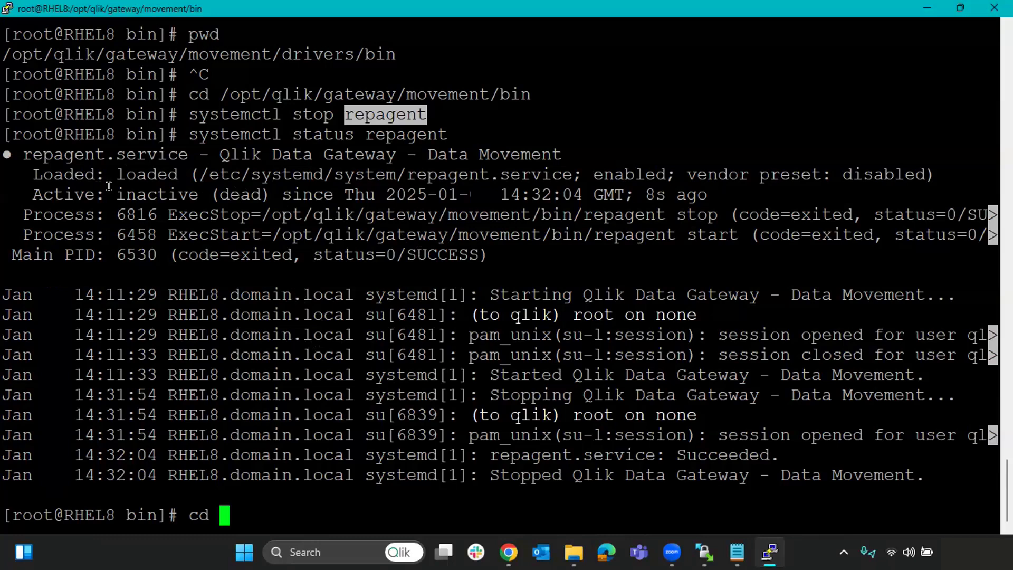
drag(112, 193, 309, 197)
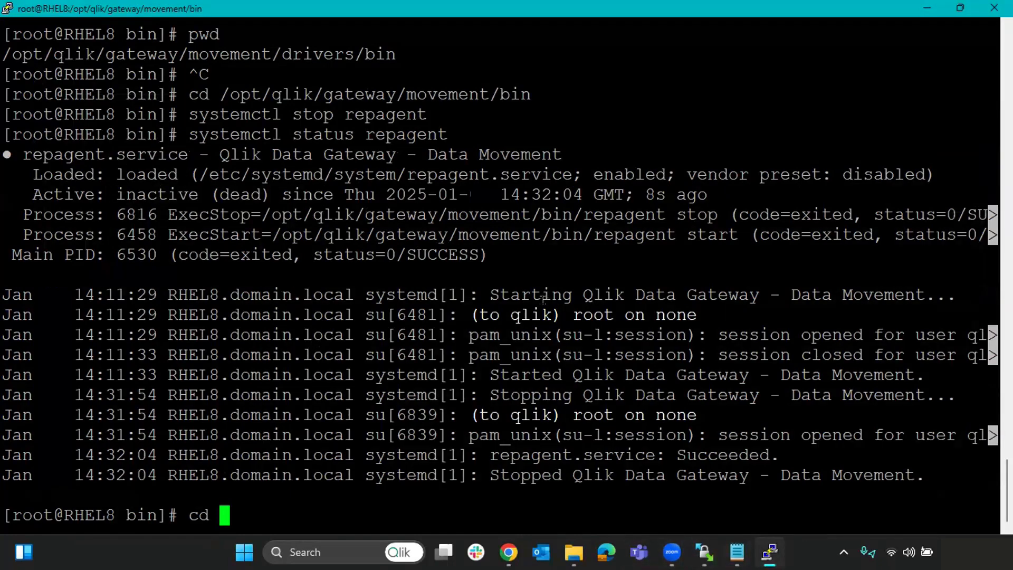
Change to /opt/qlik/gateway/movement/drivers/bin and list its contents with ls -la
right_click(543, 298)
key(Return)
text(ls -la)
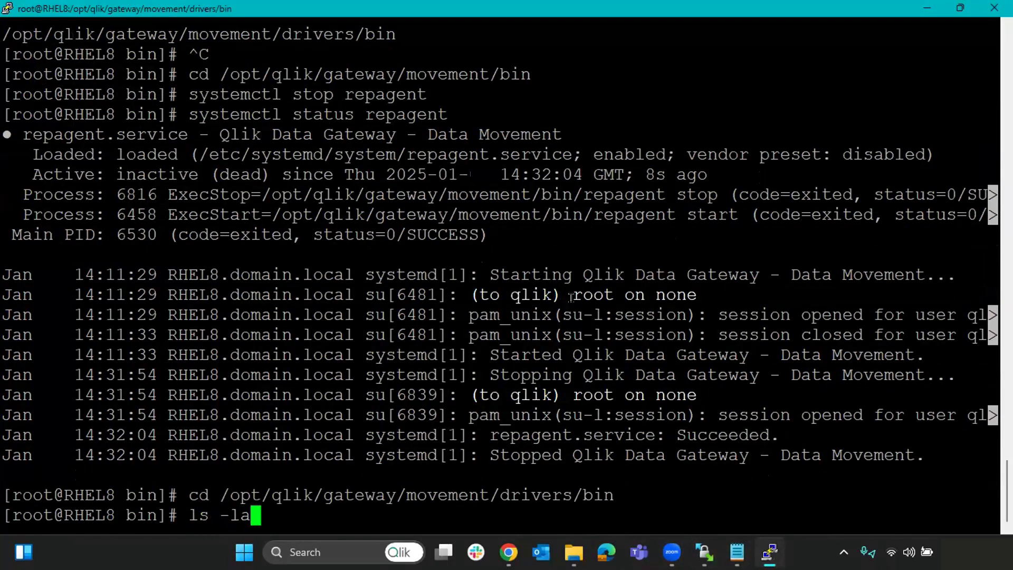
key(Return)
Install the SAP HANA driver by running ./install saphana
double_click(506, 395)
text(./install saphana)
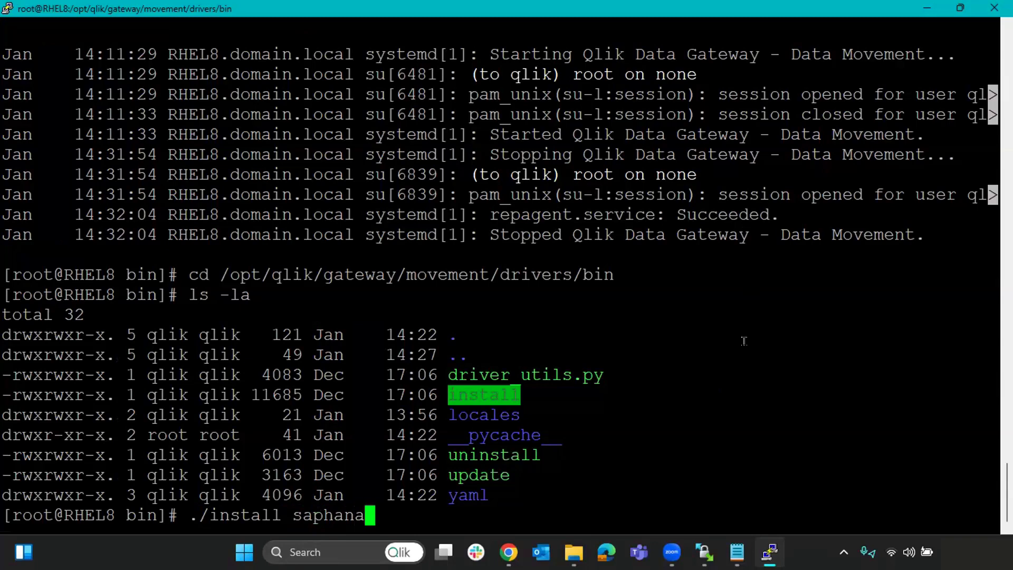
key(Return)
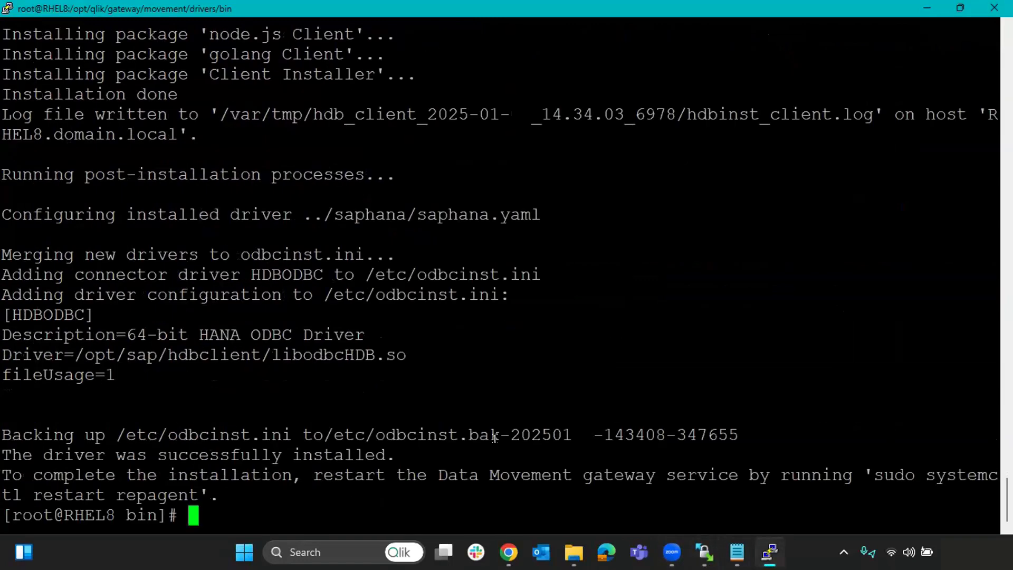
Start the gateway service by running systemctl start repagent, and clear the terminal
text(systemct)
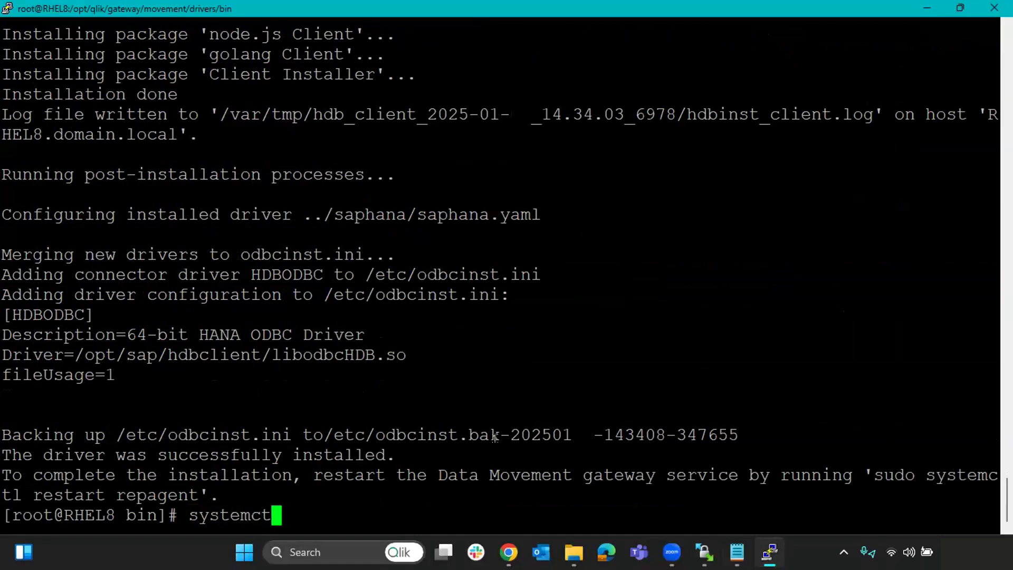
text(l start repagent)
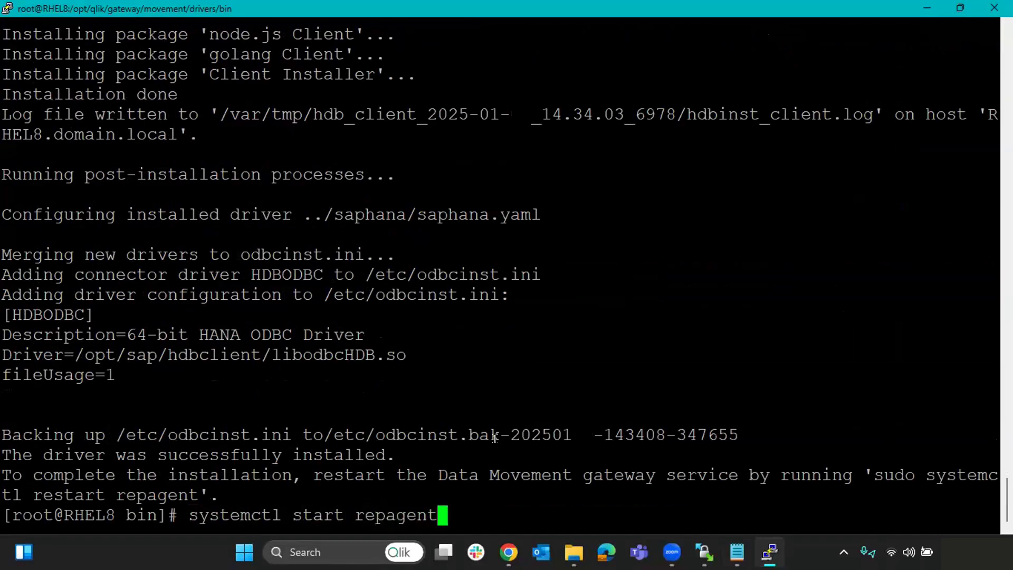
key(Return)
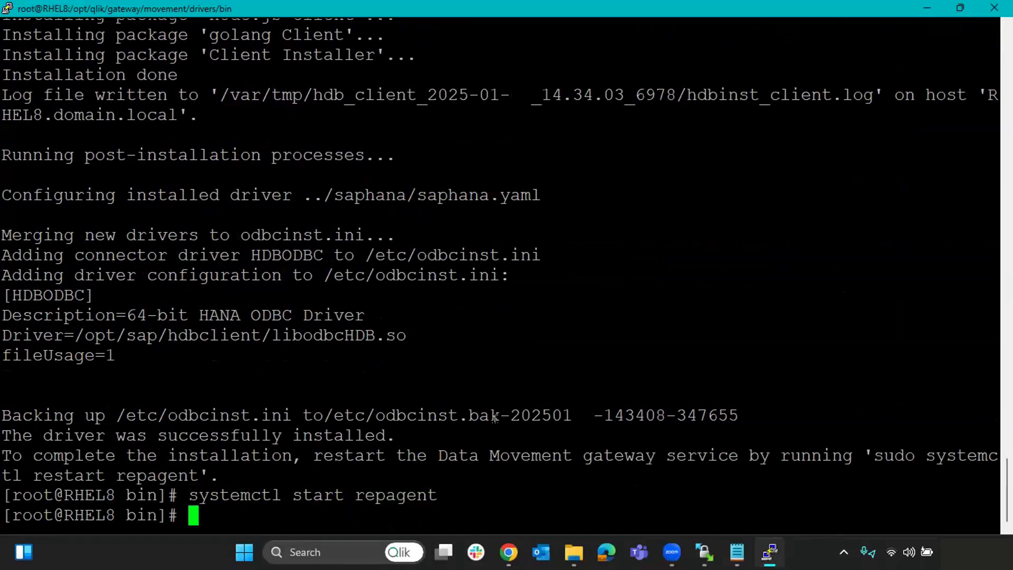
double_click(228, 495)
text(clear)
key(Return)
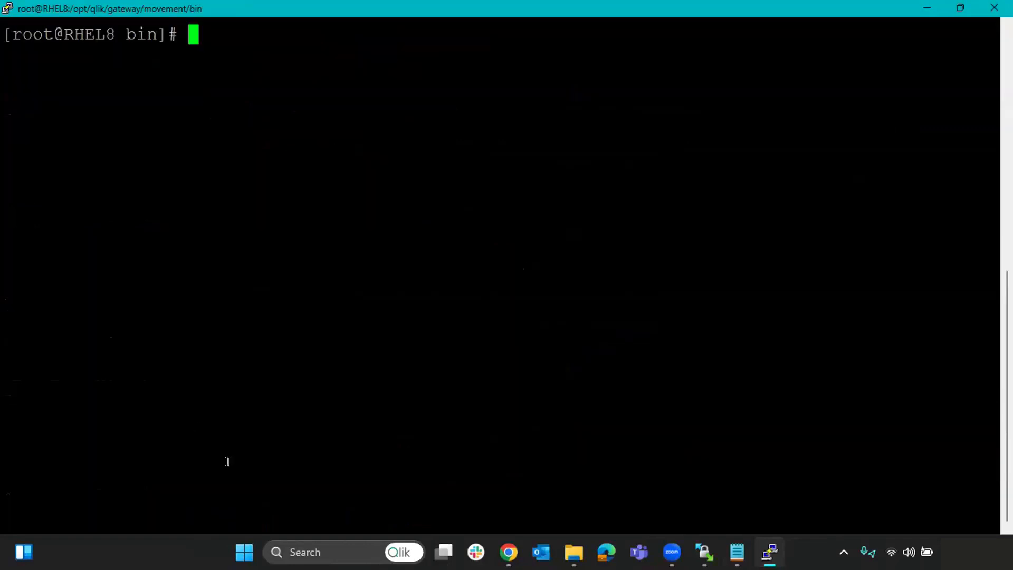
Run systemctl status repagent and examine the Active line to see whether the service is running
text(systemctl status repagent)
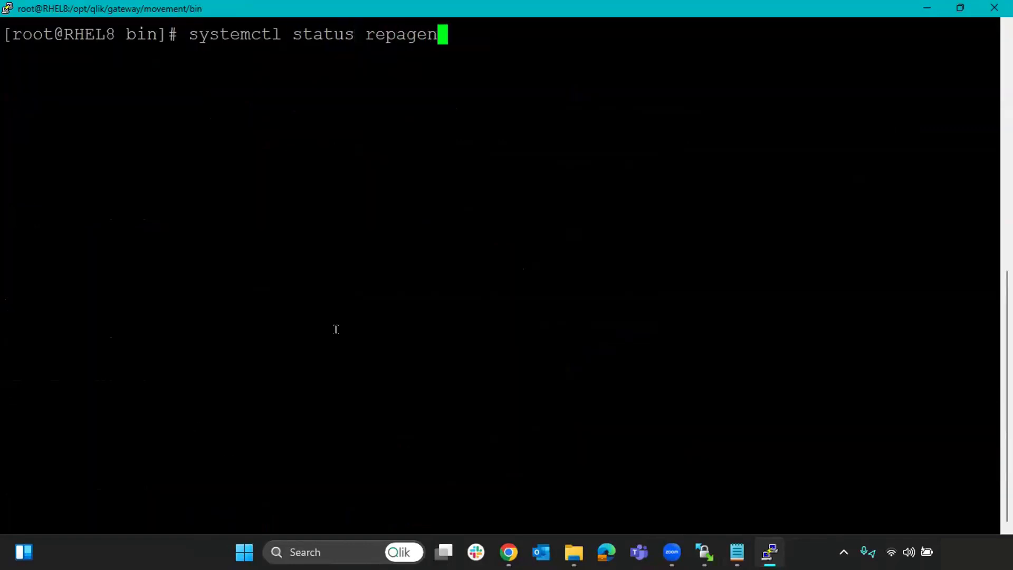
key(Return)
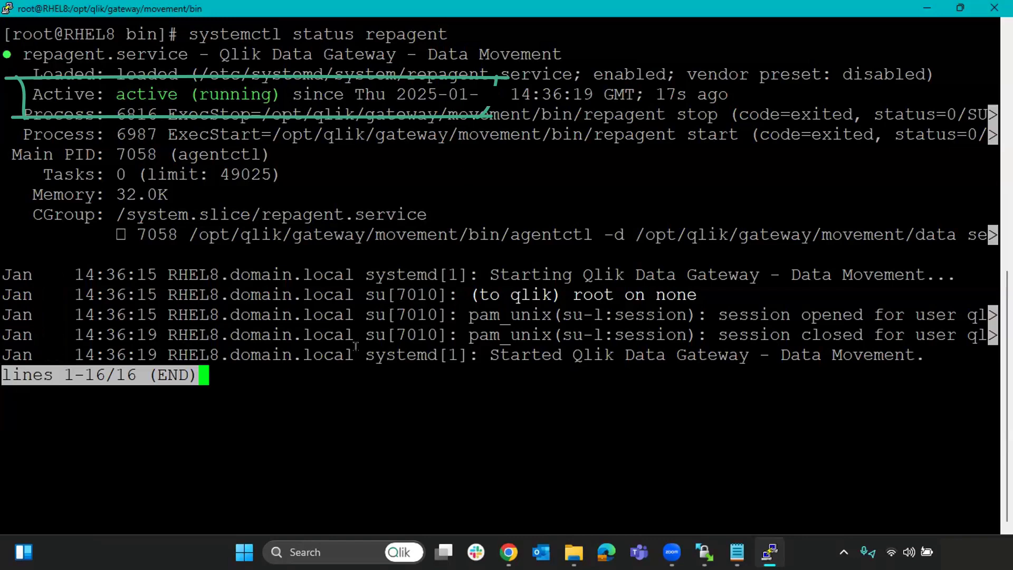
key(q)
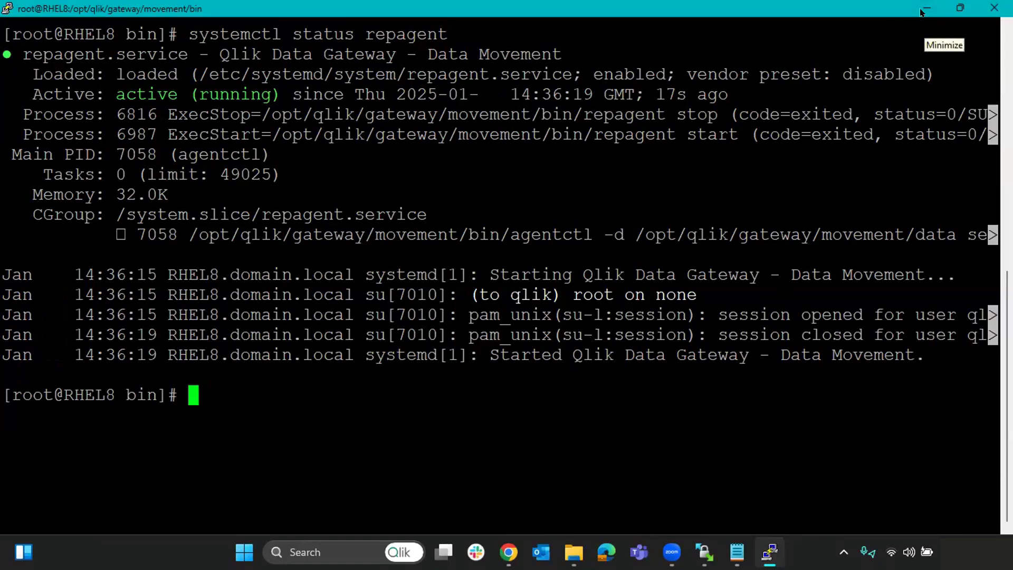
Switch to Qlik Talend Data Integration and start a new connection in the SAPGateway1 space with the SAP HANA (Database) connector
click(917, 12)
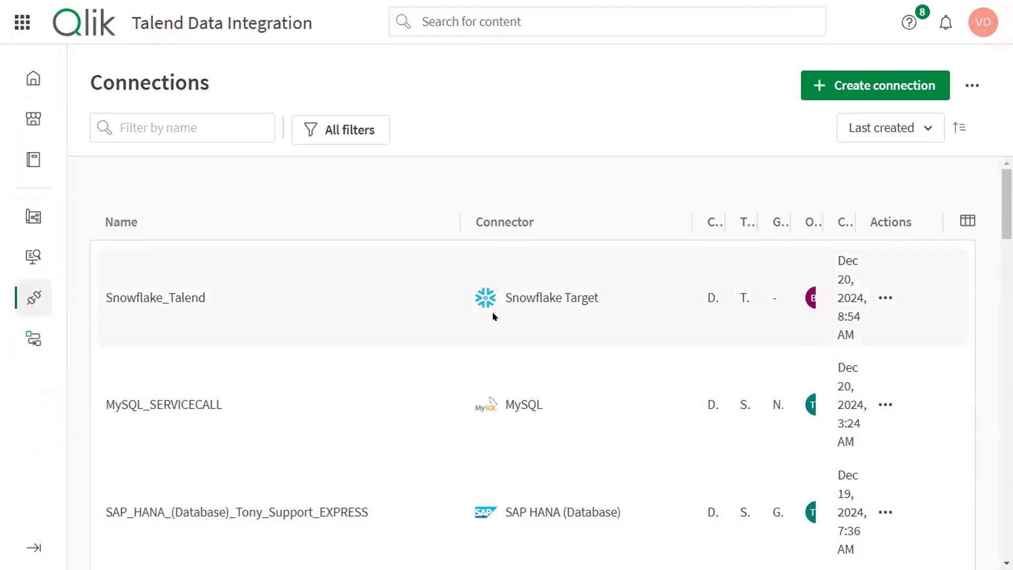
click(874, 84)
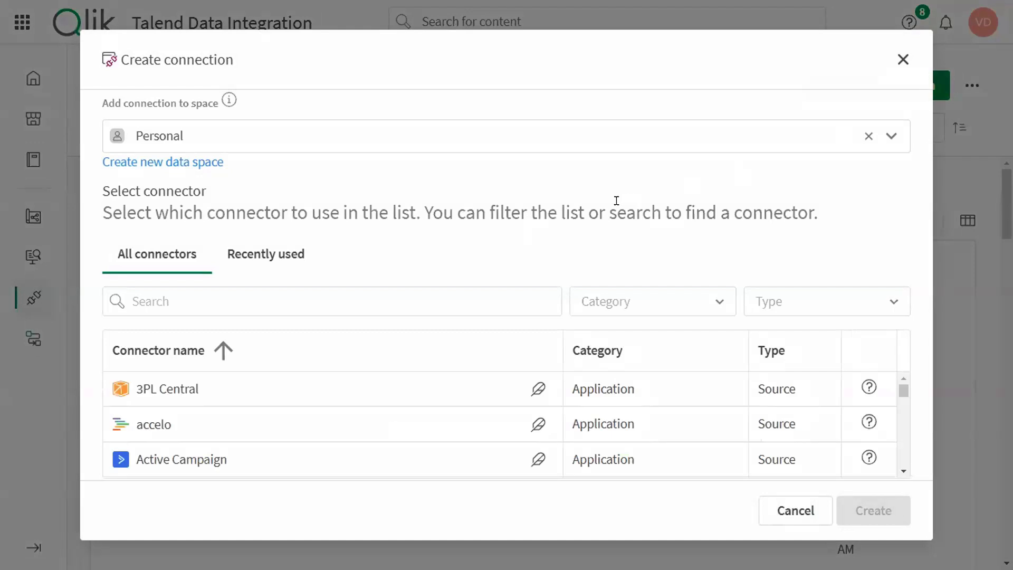
click(181, 133)
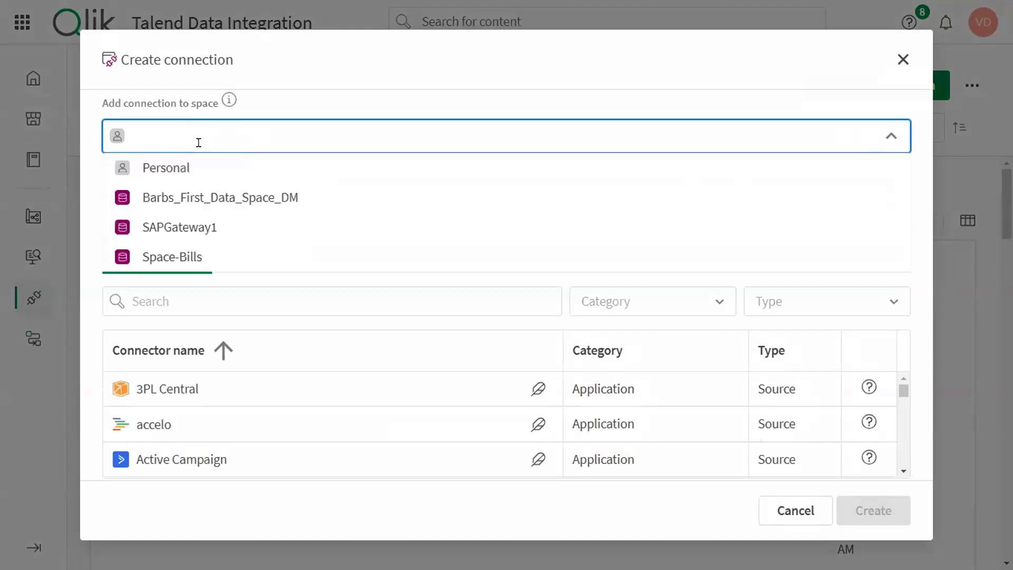
click(178, 226)
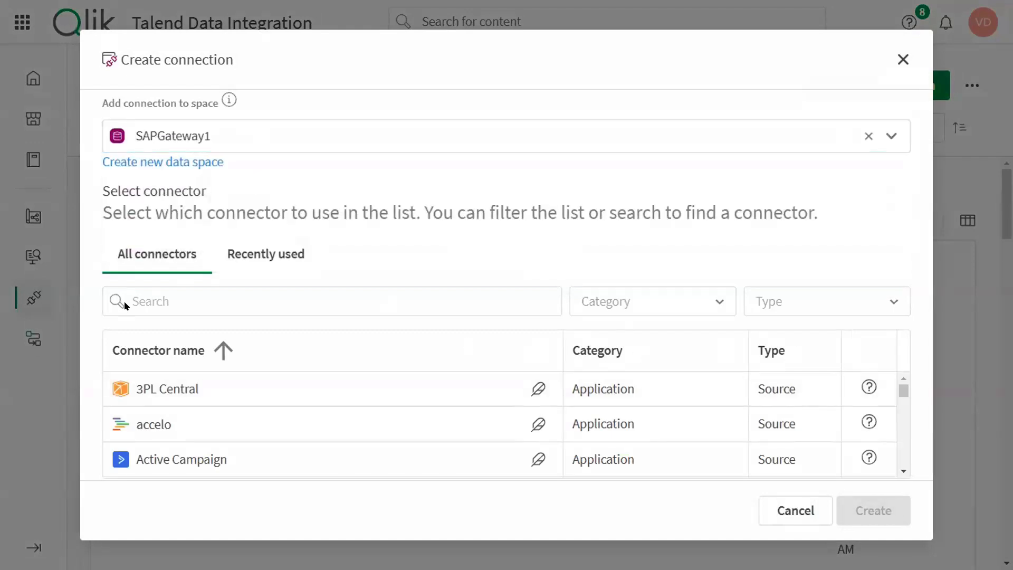
click(216, 298)
text(sap hana)
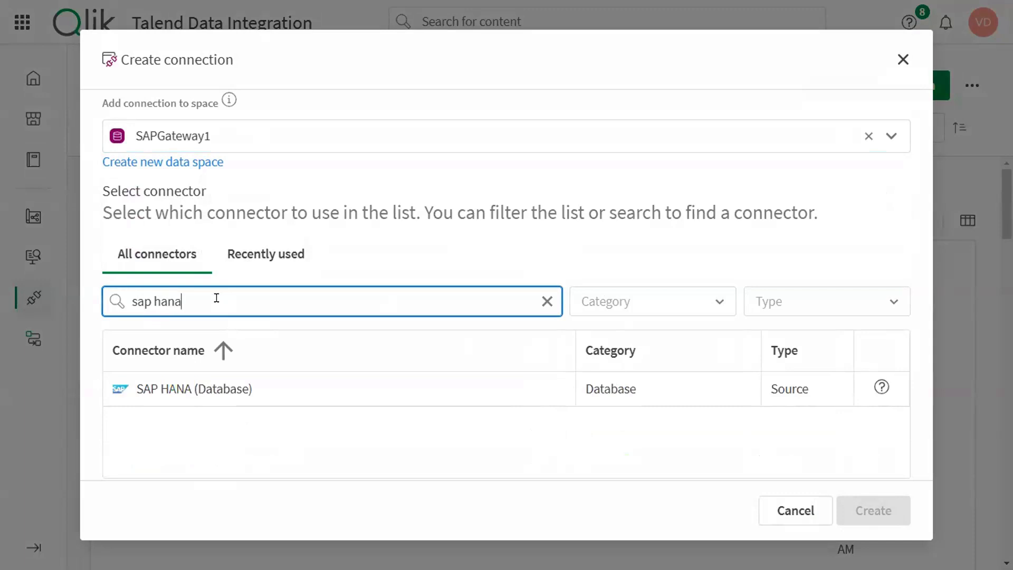
click(218, 399)
Set the connection's data gateway to SAPGateway1 and its server to 10.76.176.65
click(138, 331)
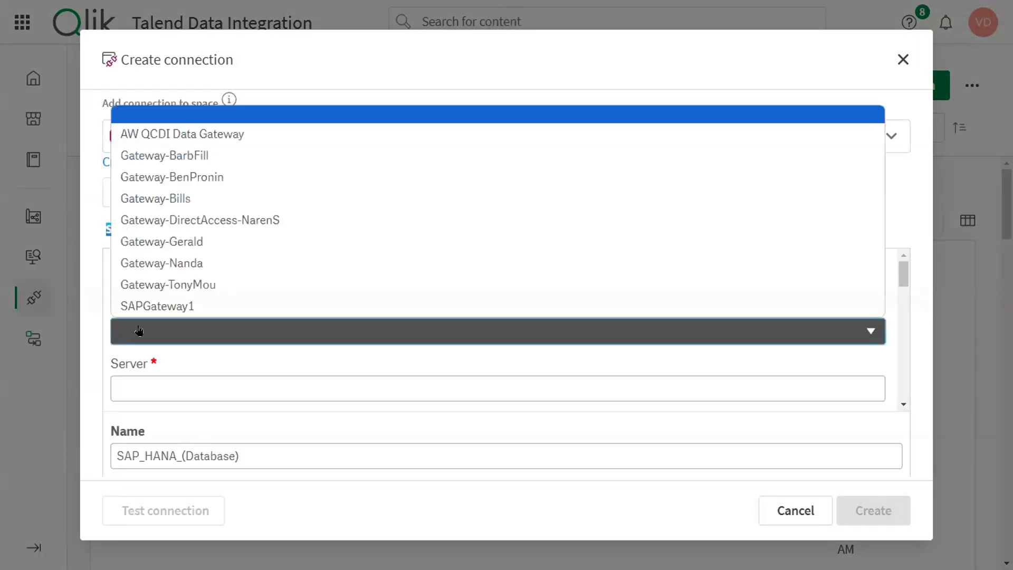
click(194, 304)
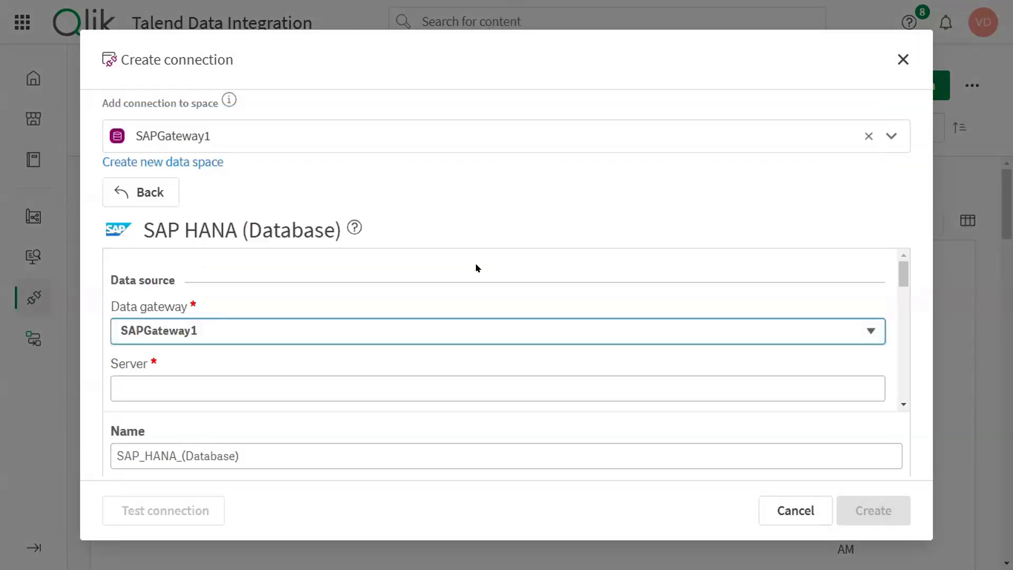
click(191, 382)
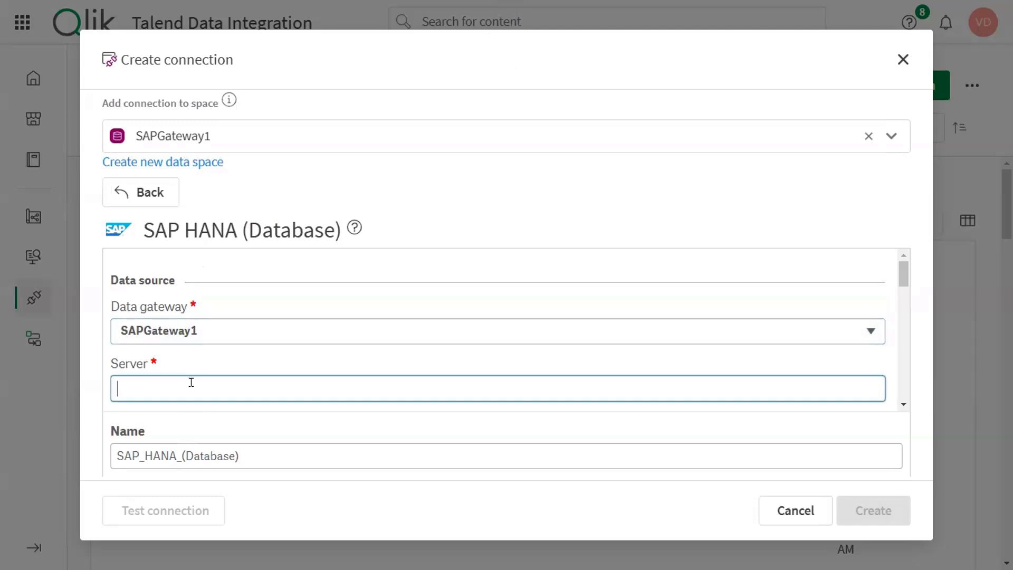
text(10.76.176.65)
Choose Single tenant as the database architecture of the SAP HANA connection
scroll(552, 285, down, 3)
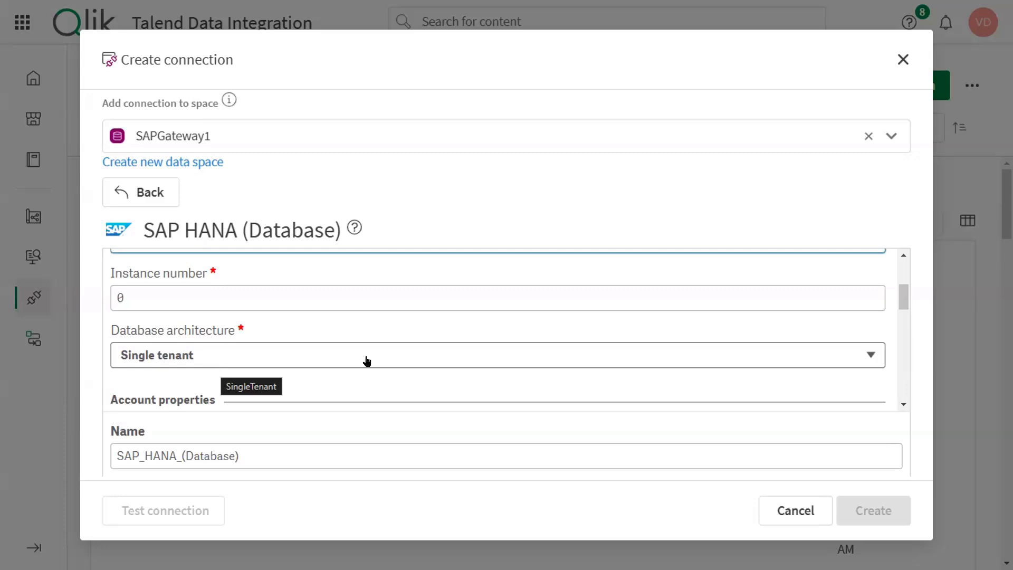
click(410, 357)
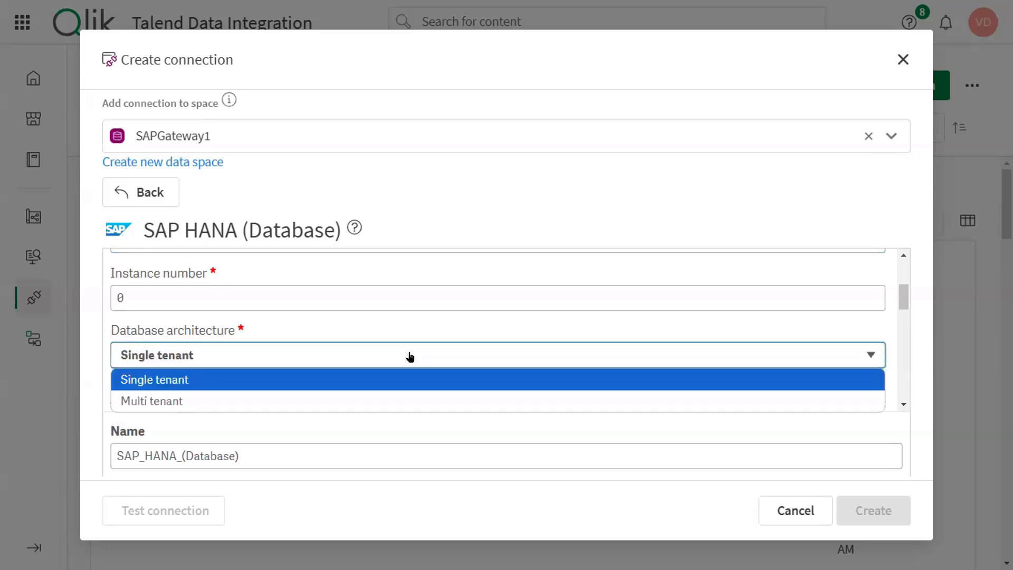
click(389, 375)
Fill in the account properties with the user name SUPPORT_US and the account password
scroll(389, 375, down, 3)
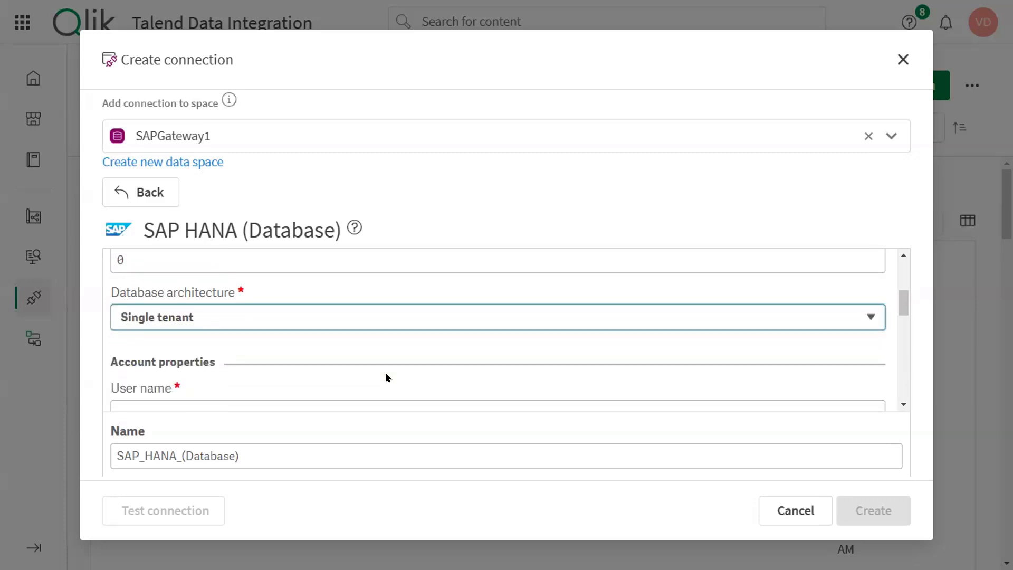
click(238, 371)
text(SUPPORT_US)
key(Tab)
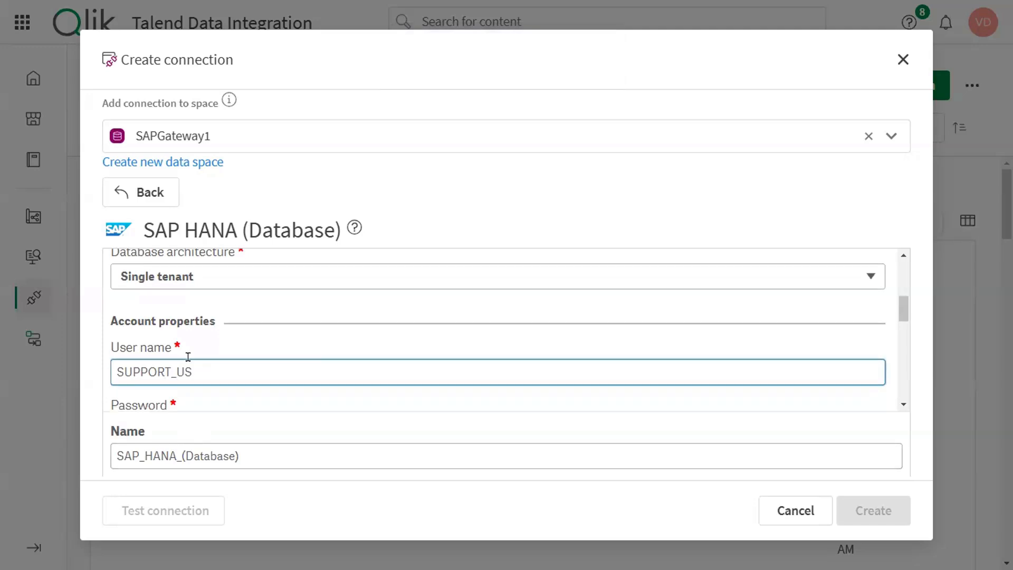
text(••••••••••)
key(Tab)
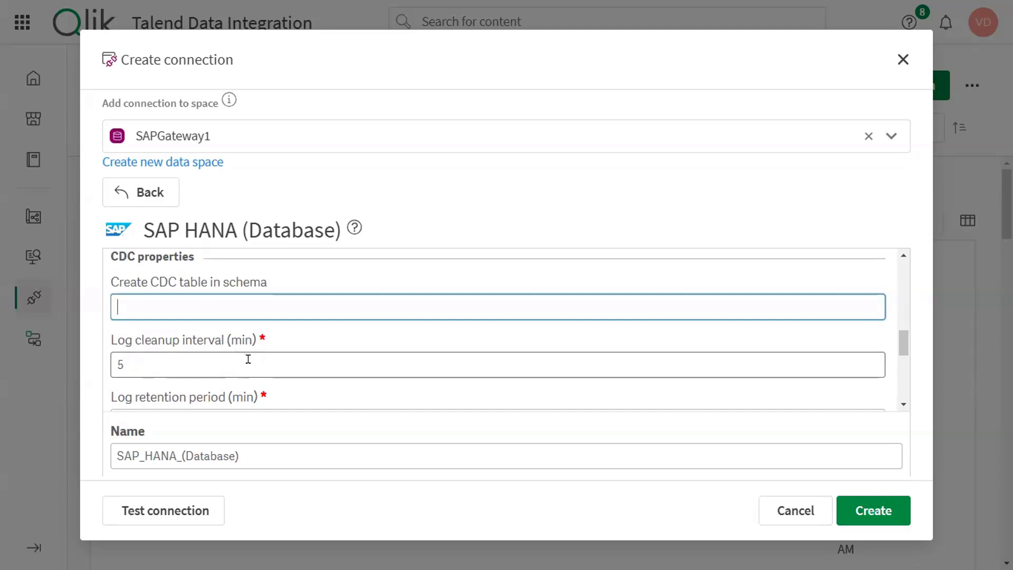
Review the CDC and internal properties without changing them, test the SAP HANA connection and create it under its default name
scroll(256, 366, down, 2)
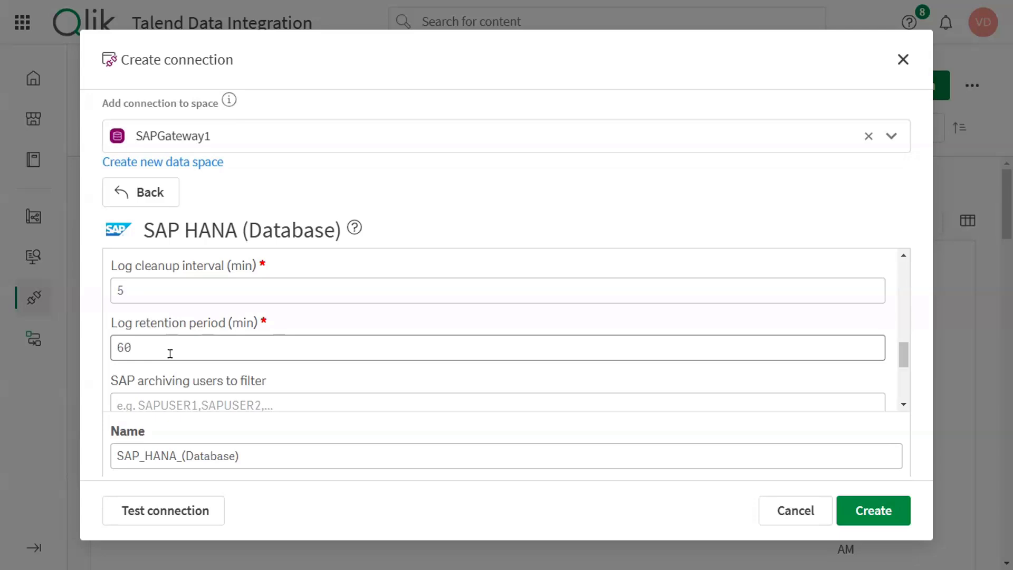
scroll(170, 353, down, 4)
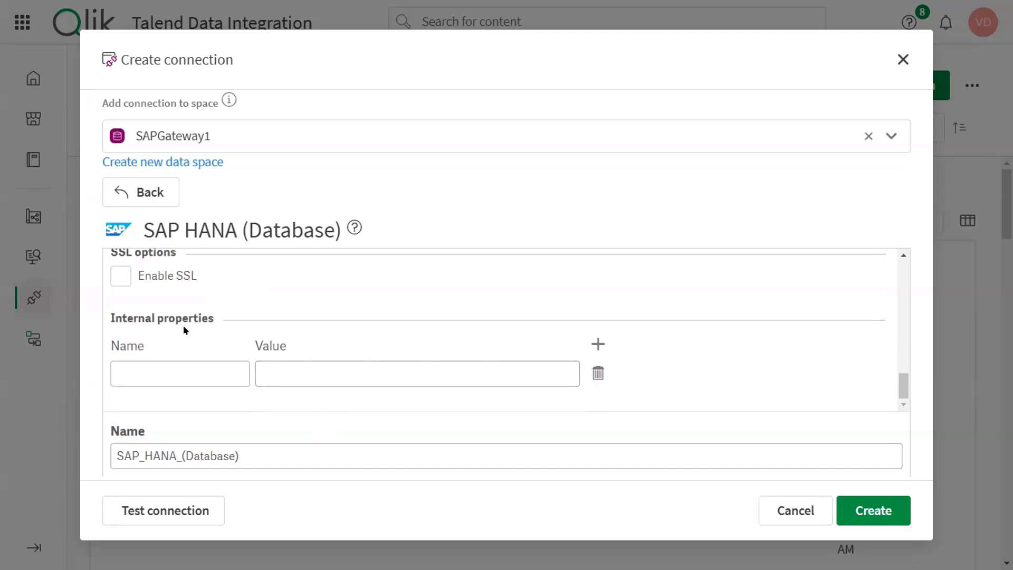
click(190, 364)
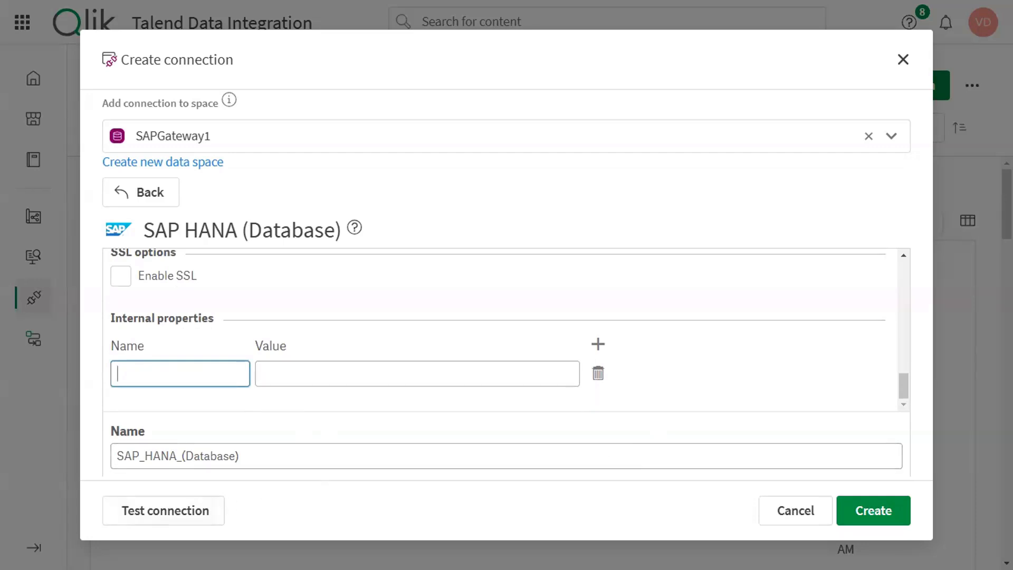
click(147, 515)
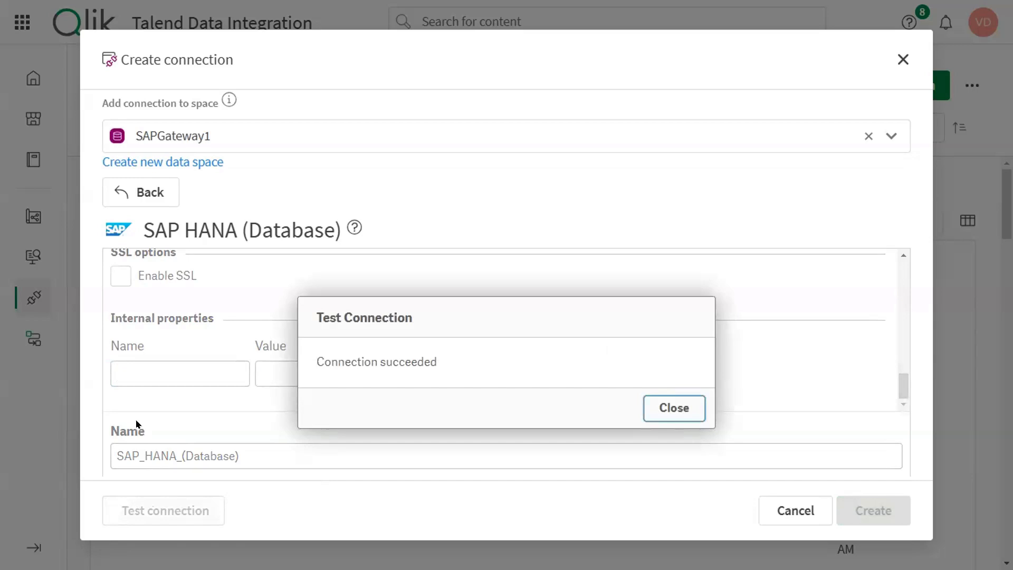
click(674, 408)
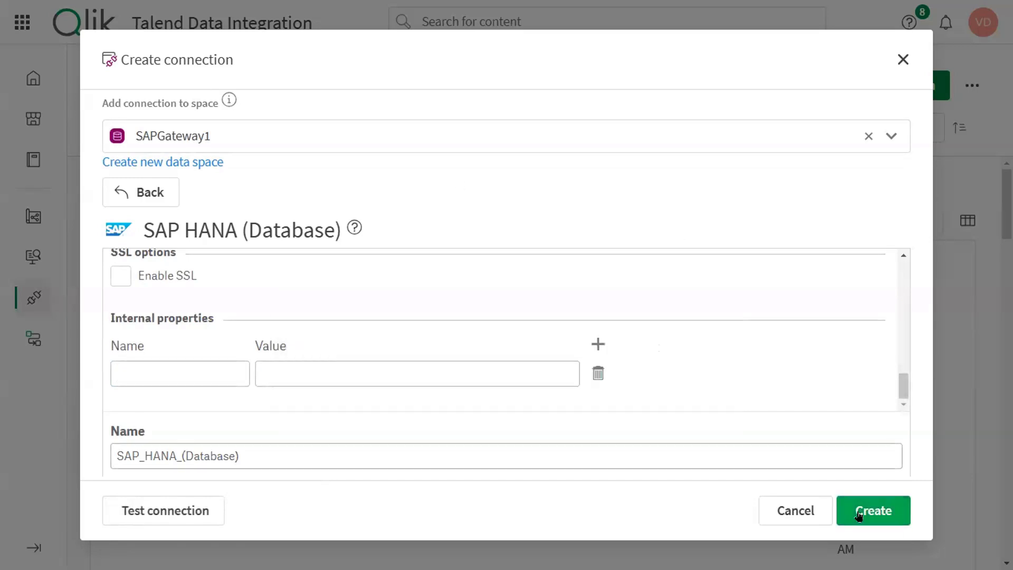
click(873, 511)
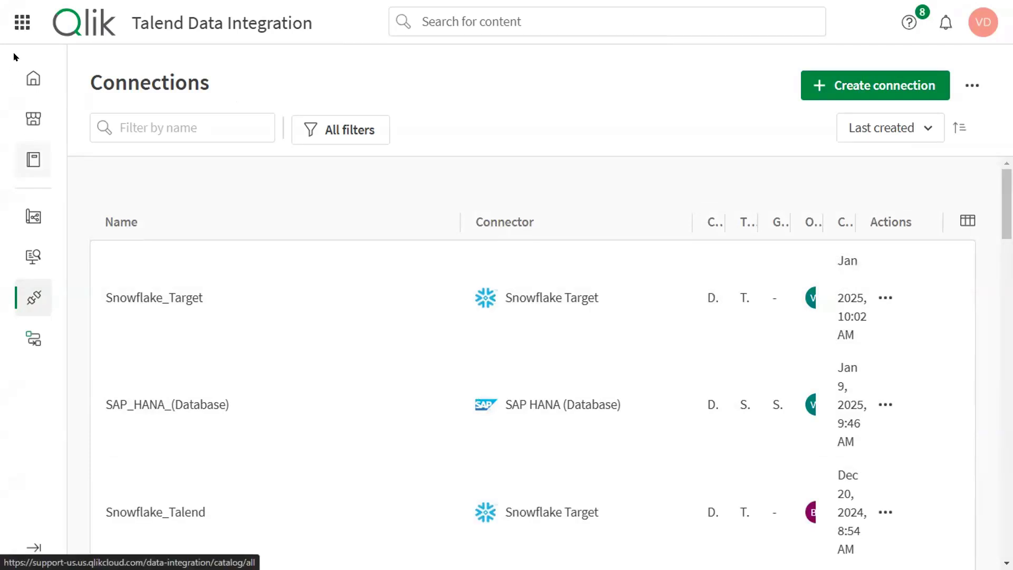
Go to the data integration projects and start a new project named SAPtoSnowflake1 in the SAPGateway1 space
click(20, 21)
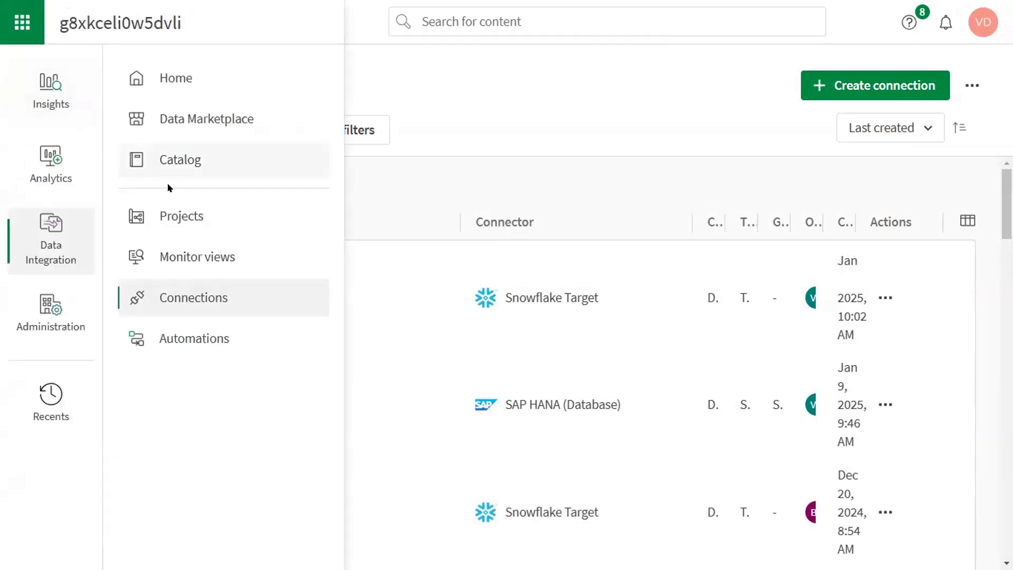
click(163, 211)
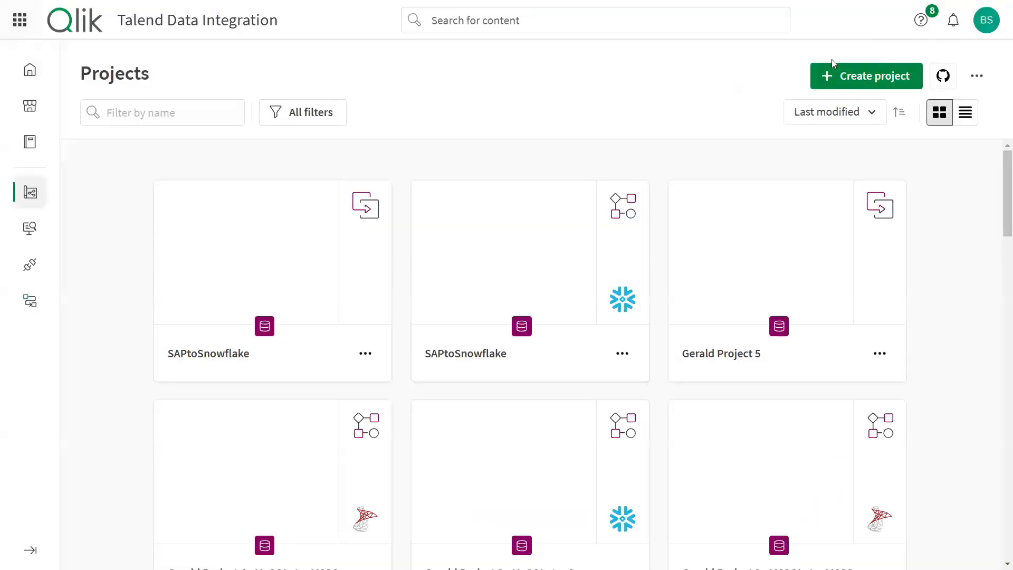
click(844, 76)
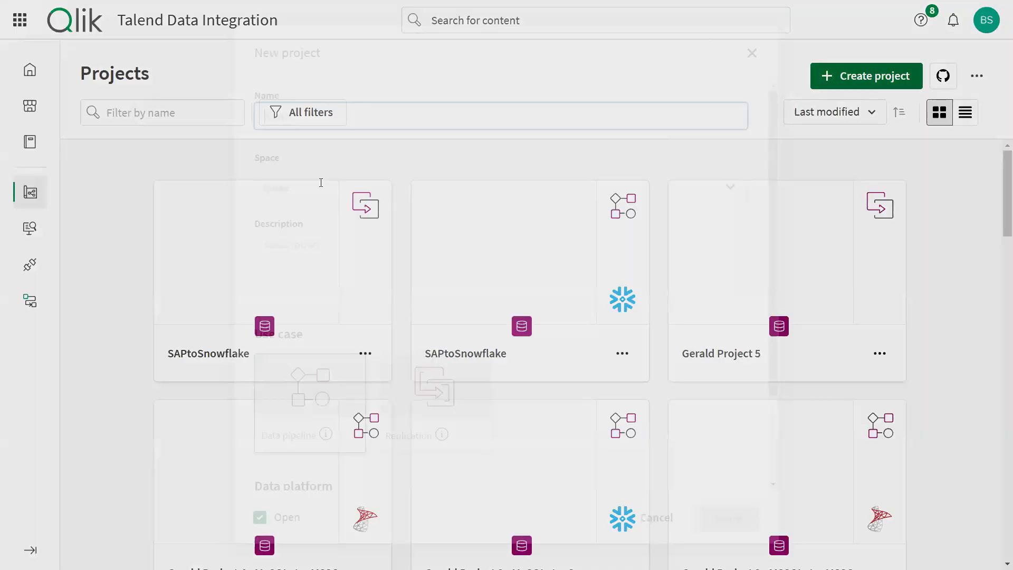
text(SAPtoSnowflake1)
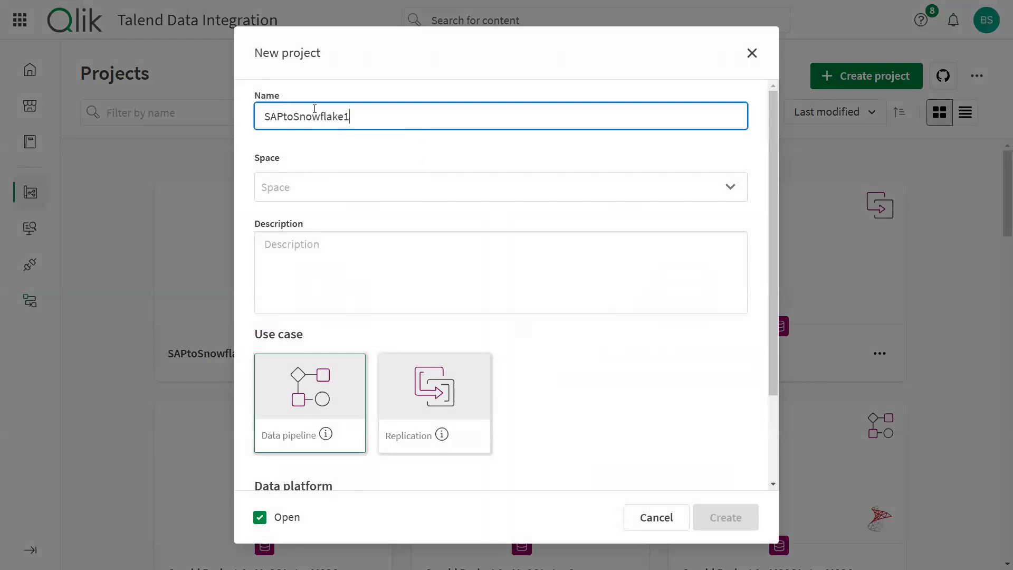
click(306, 185)
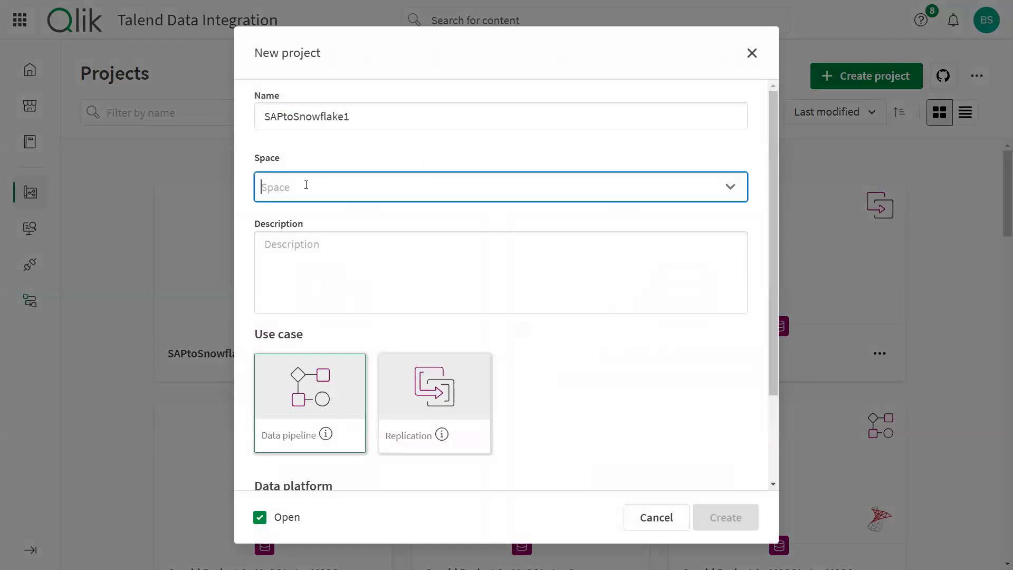
text(sapg)
key(Return)
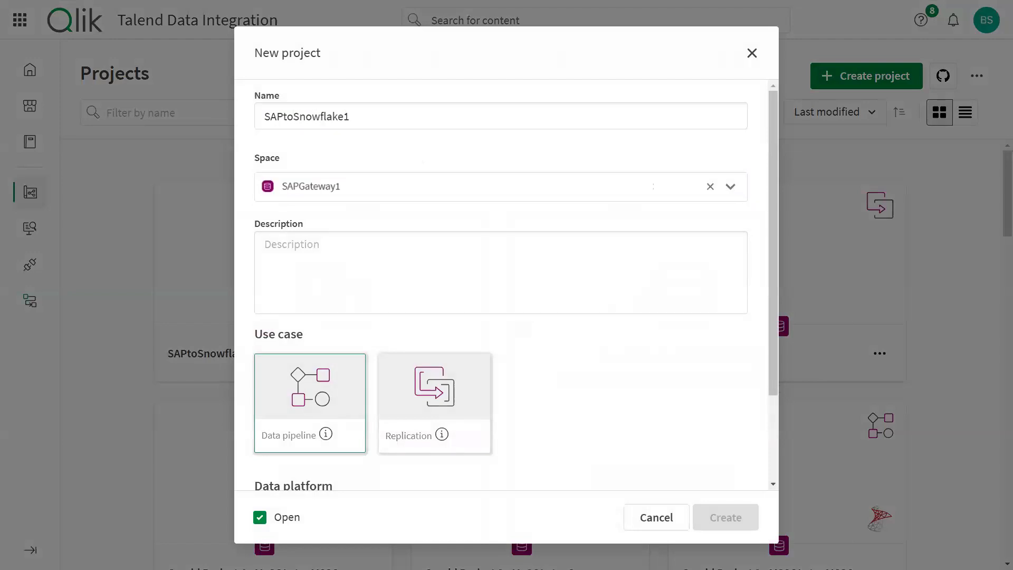
Create the project with the Data pipeline use case, Snowflake as the data platform and the Snowflake_Talend connection from Space-Bills
click(292, 384)
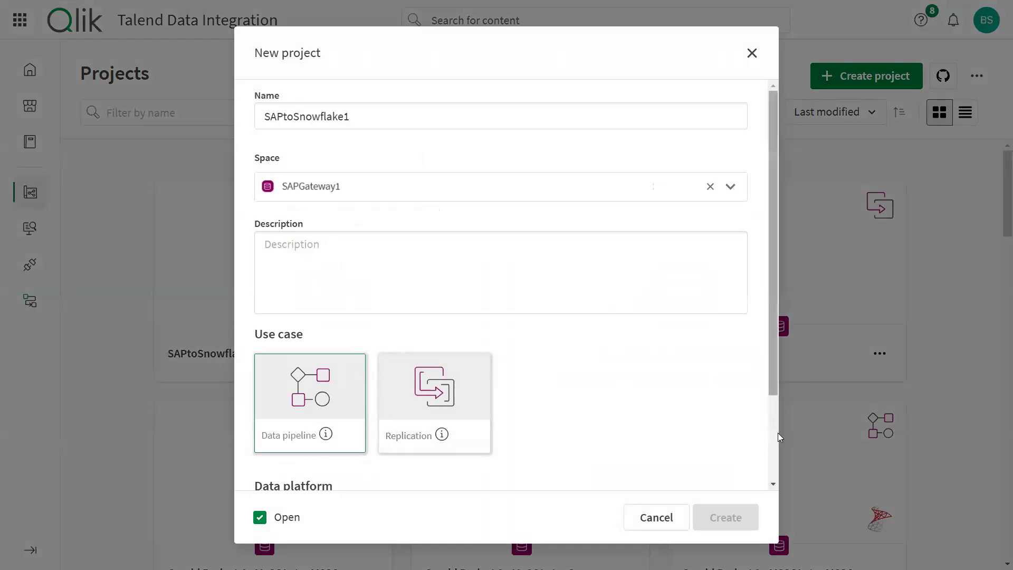
scroll(777, 432, down, 3)
click(408, 427)
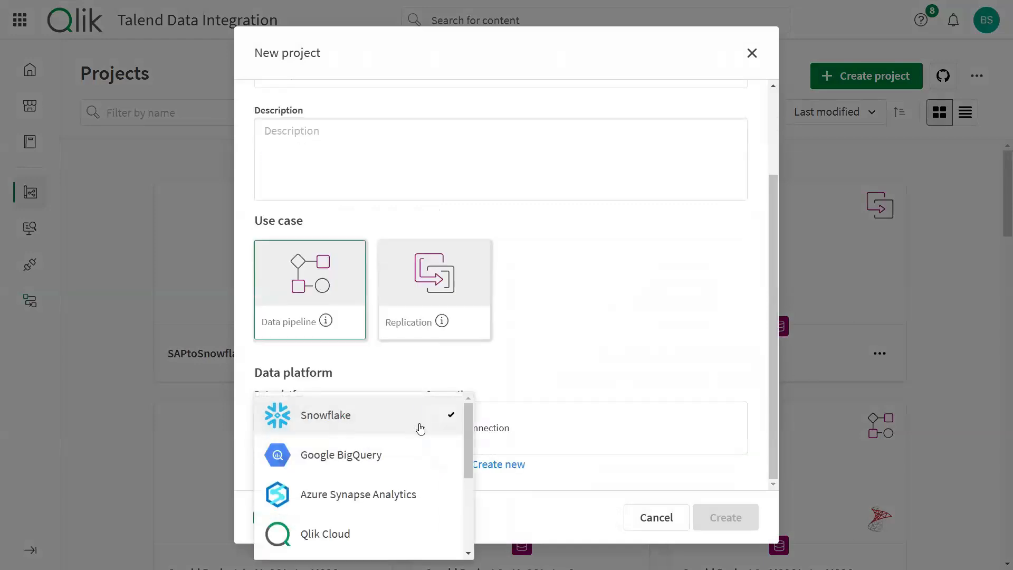
click(420, 429)
click(441, 467)
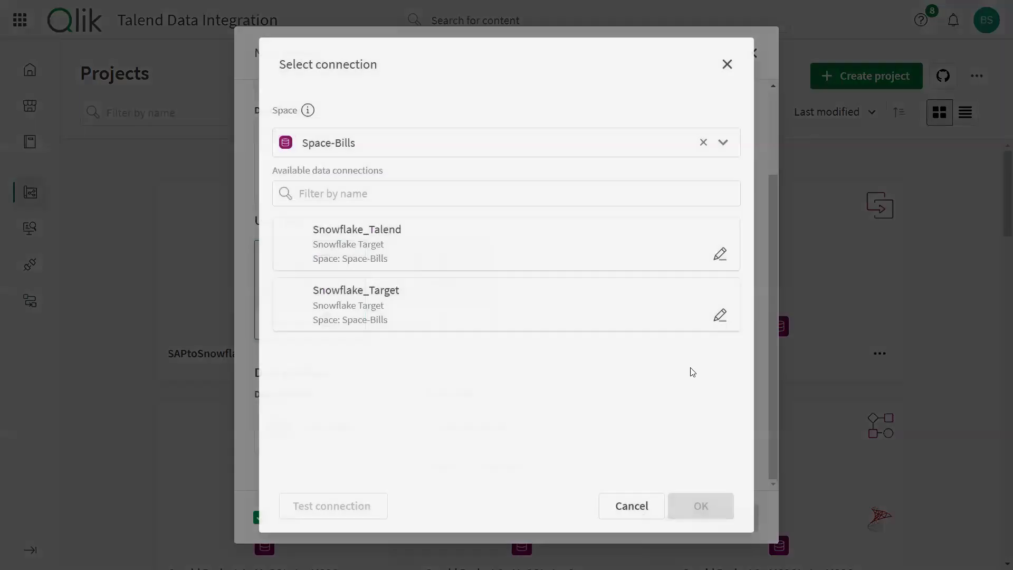
click(362, 236)
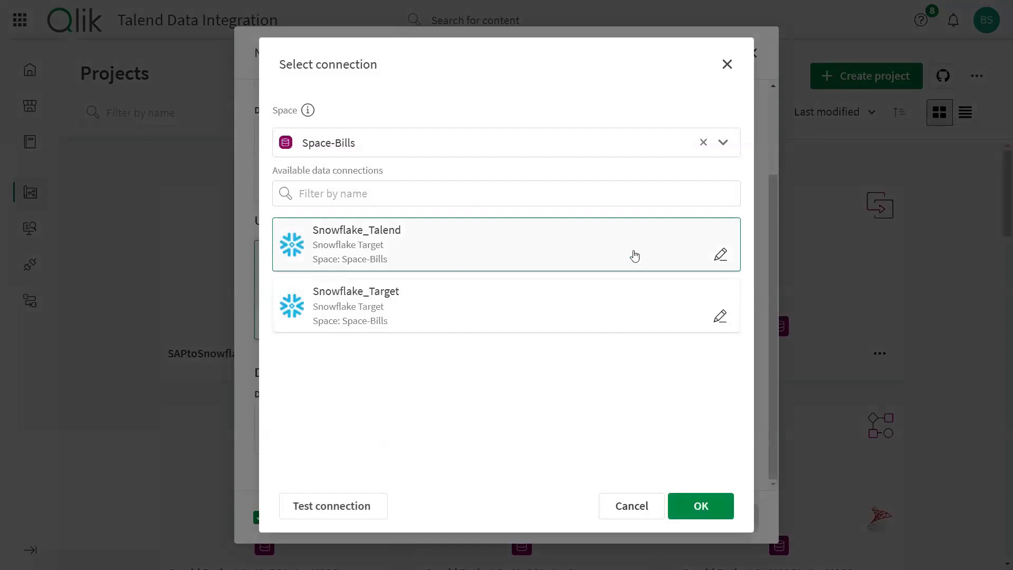
click(700, 507)
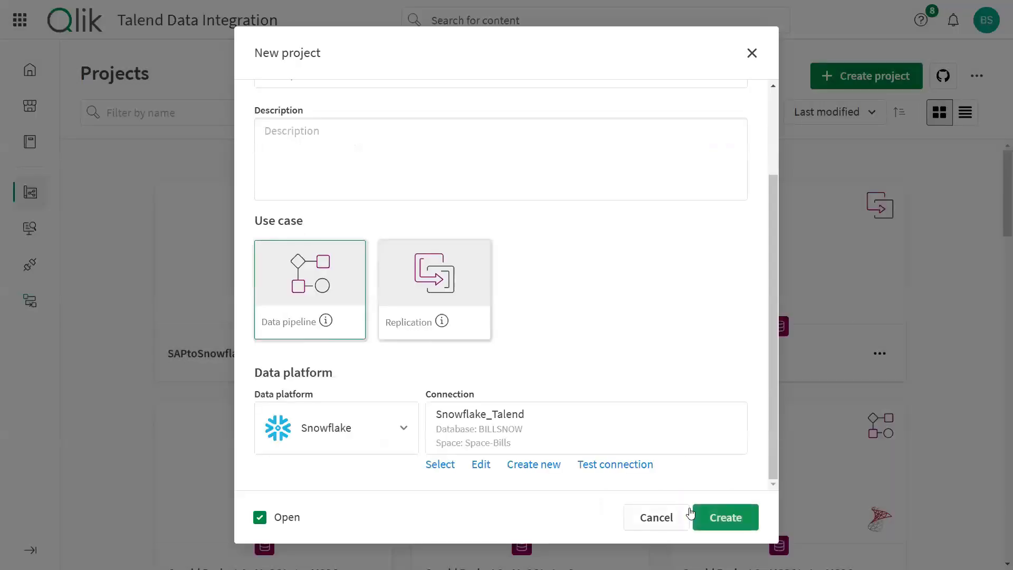
click(738, 515)
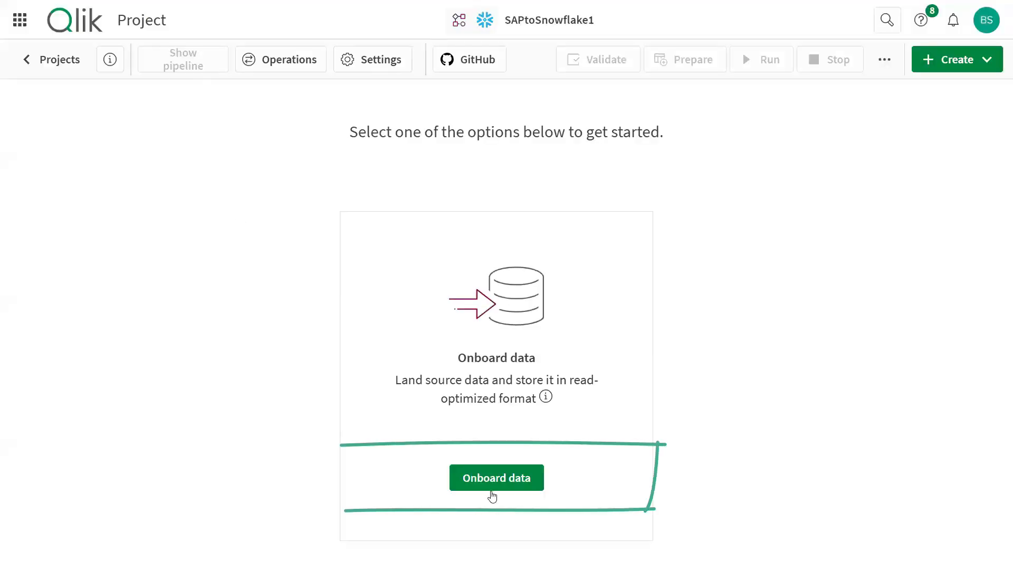
Start onboarding data with a task named SAPtoSnowflake and choose SAP_HANA_(Database) as its source connection
click(495, 478)
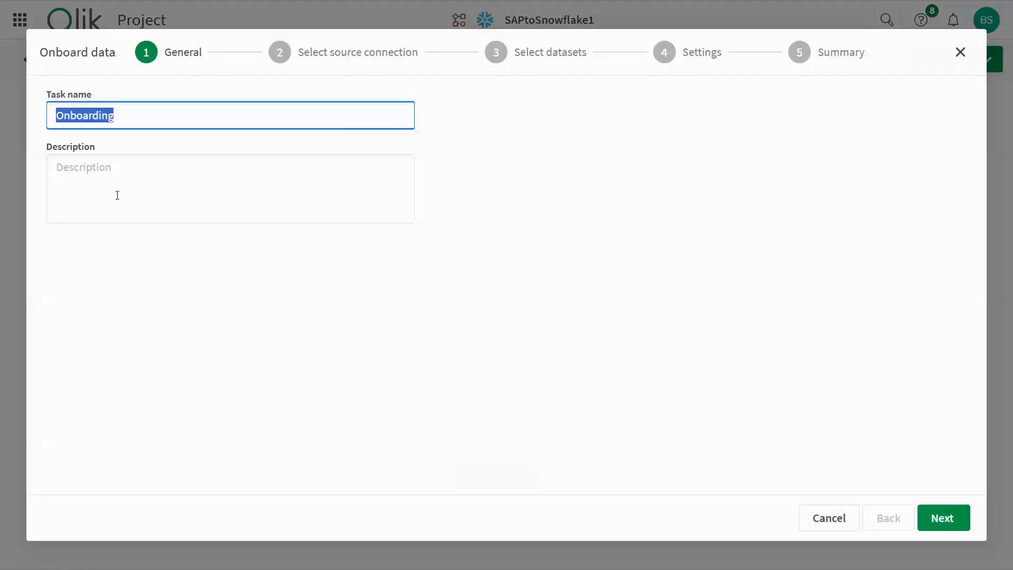
text(SAPtoSnowflake)
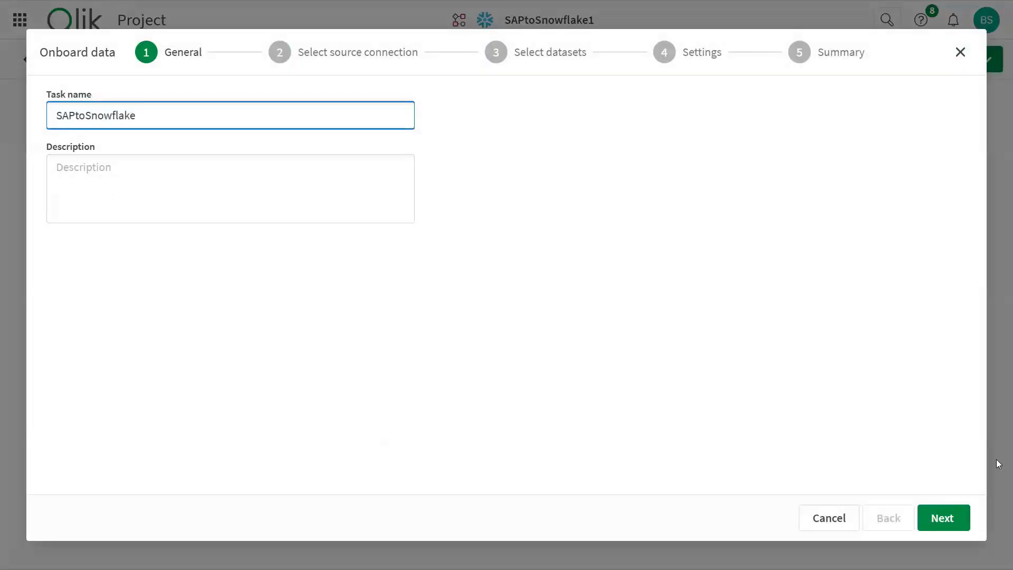
click(942, 518)
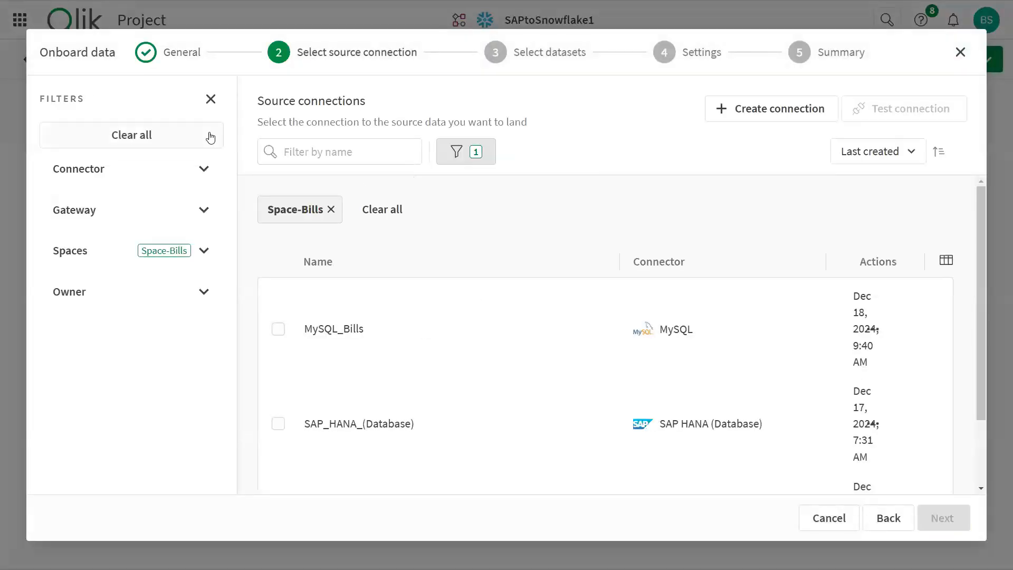
drag(300, 448, 282, 425)
click(280, 423)
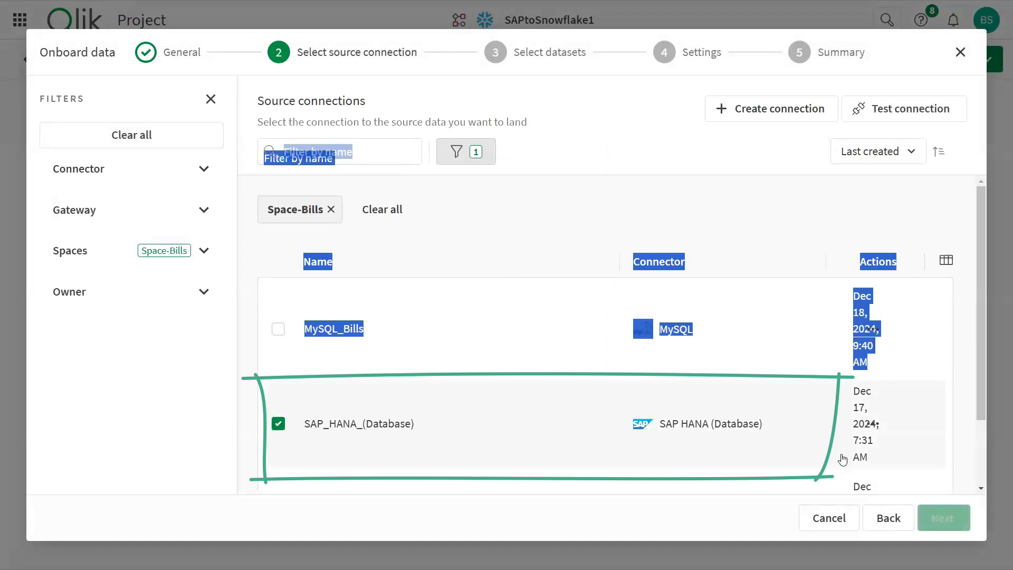
click(944, 517)
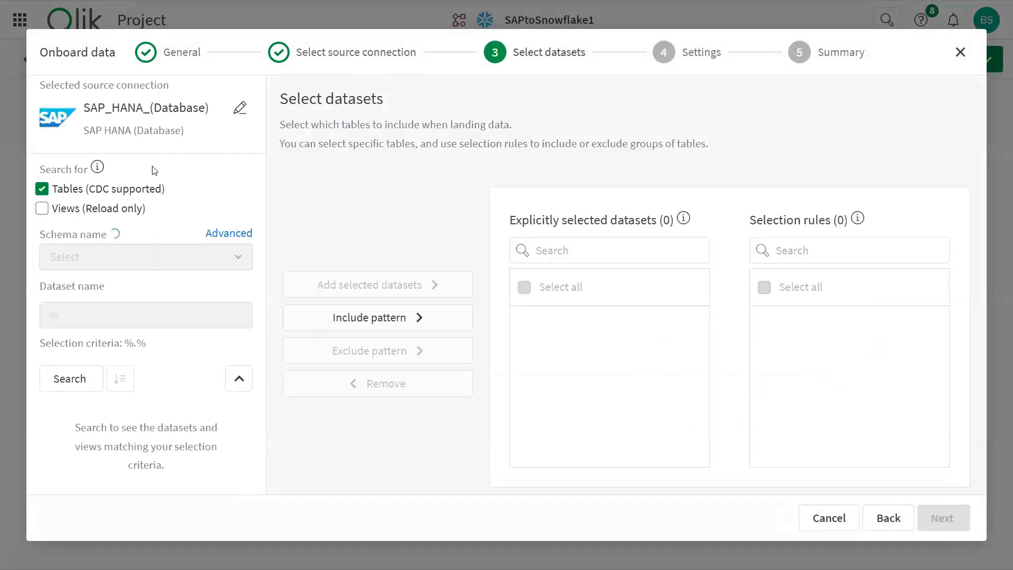
Choose the SUPPORT_US schema and search it for all CDC-supported tables
click(240, 257)
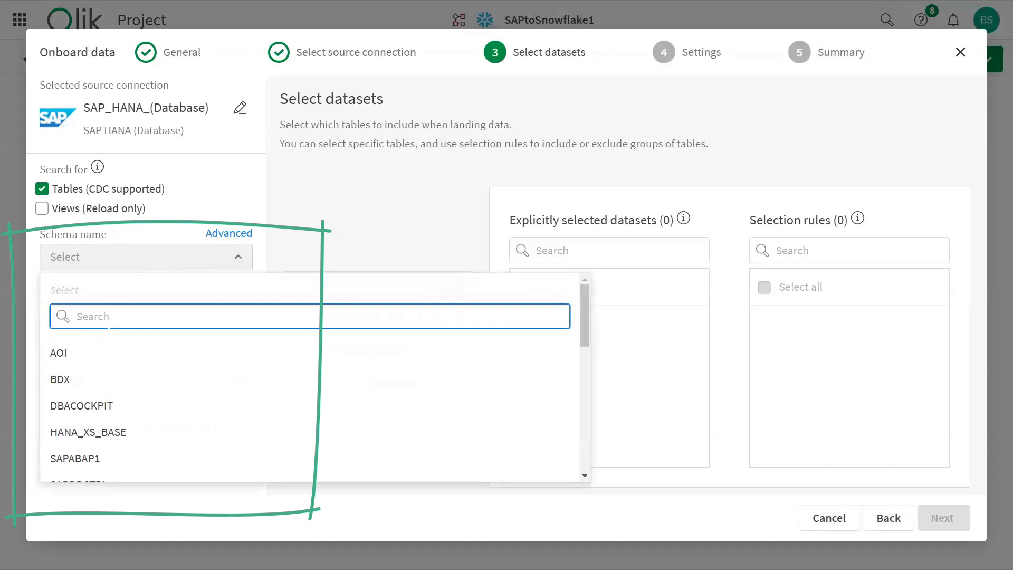
text(suppo)
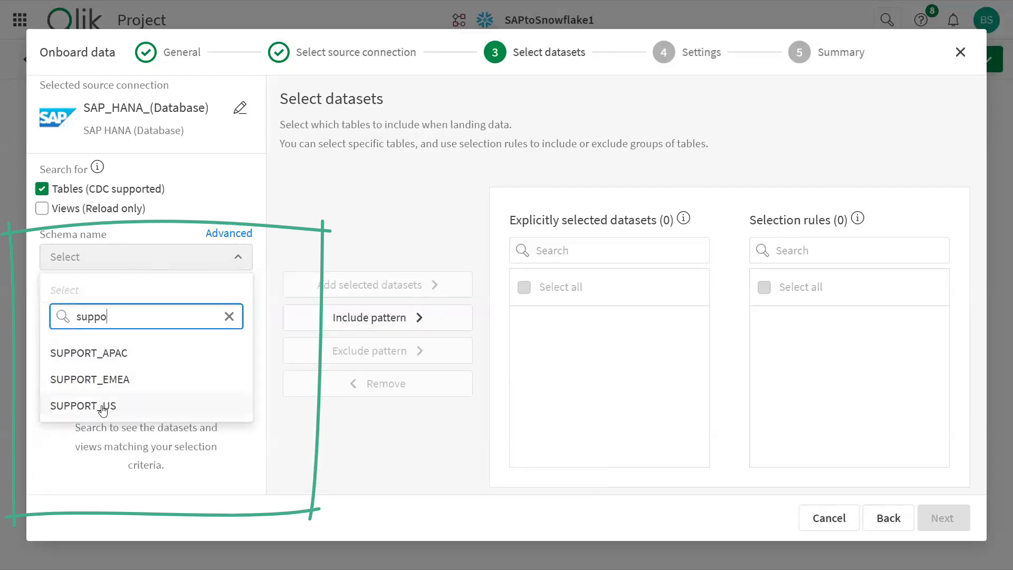
click(103, 406)
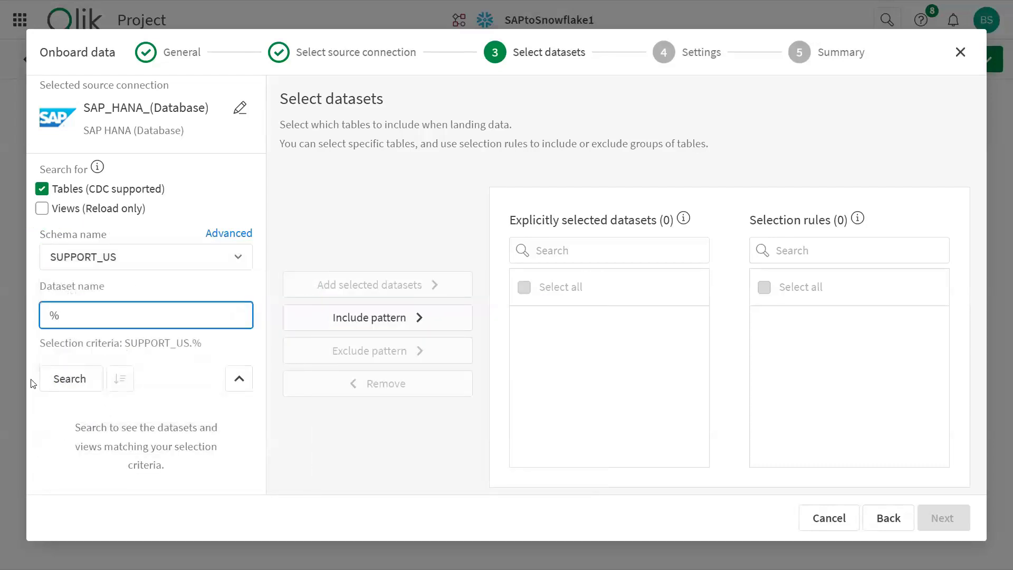
click(65, 379)
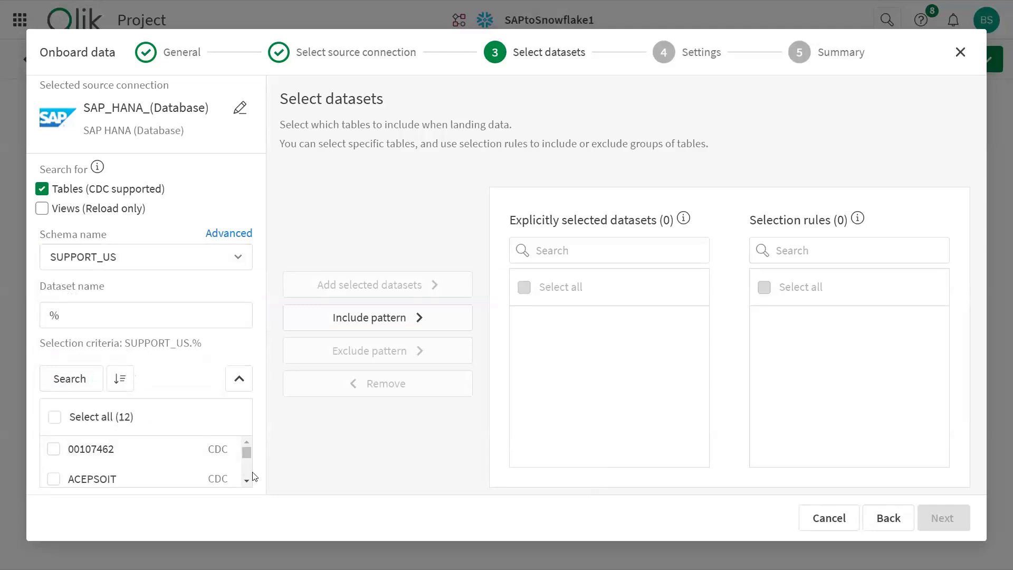
Add the EMPLOYEE table to the explicitly selected datasets and continue to the onboarding settings
scroll(245, 477, down, 3)
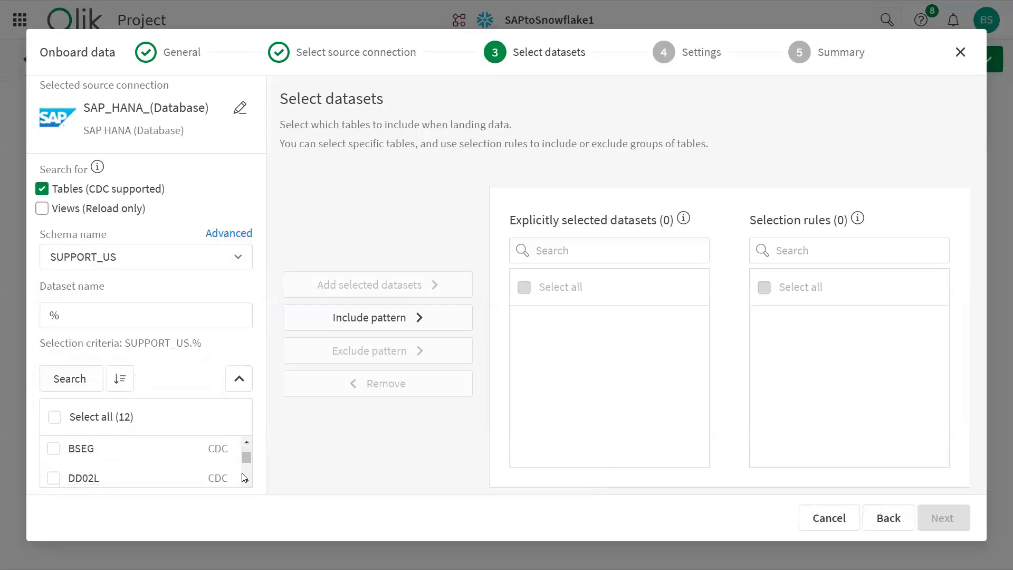
scroll(245, 477, down, 2)
click(63, 464)
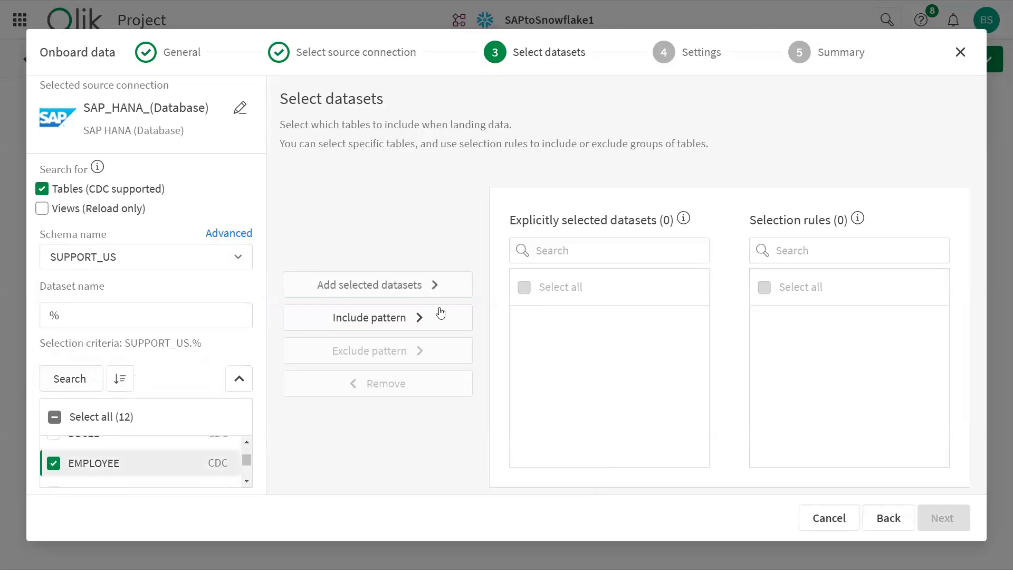
click(368, 287)
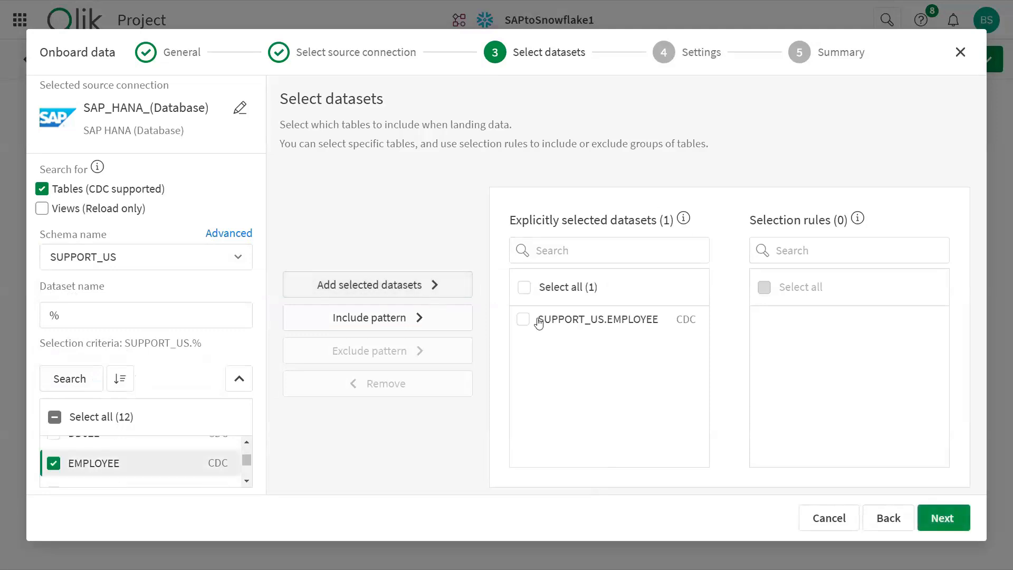
click(525, 288)
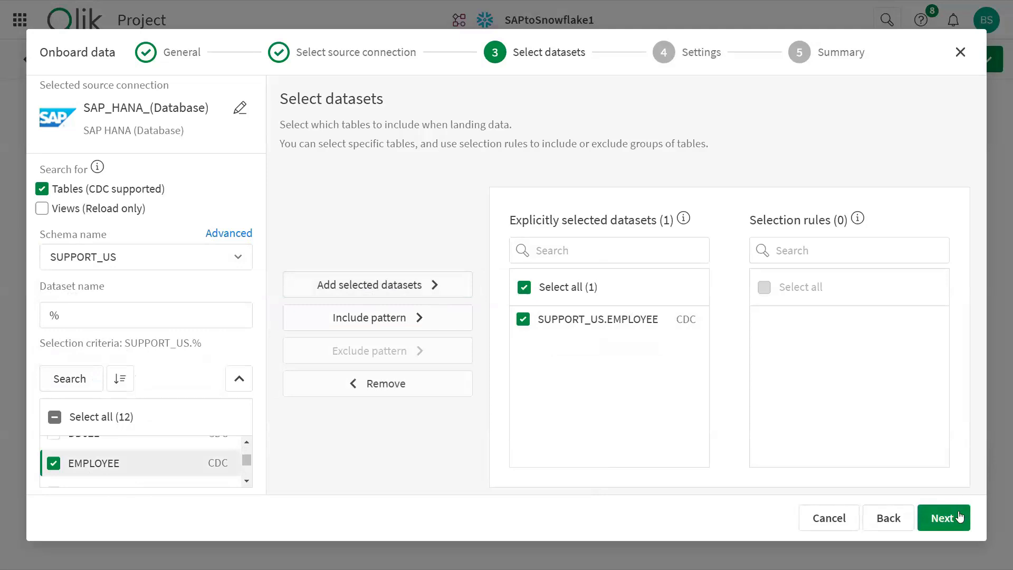
click(942, 518)
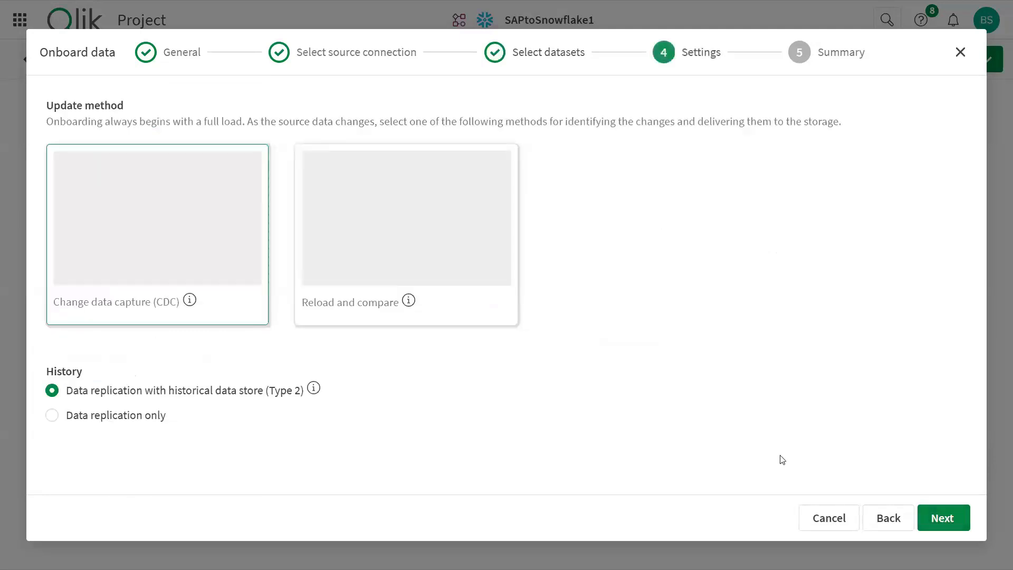
Set the history option to Data replication only and create the pipeline, with nothing to run after its creation
click(50, 416)
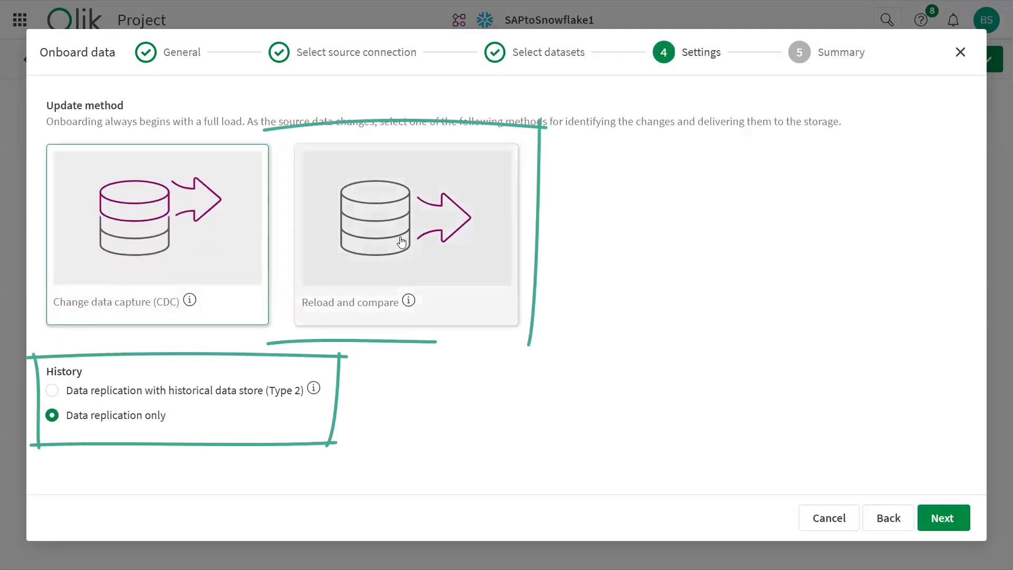
click(942, 517)
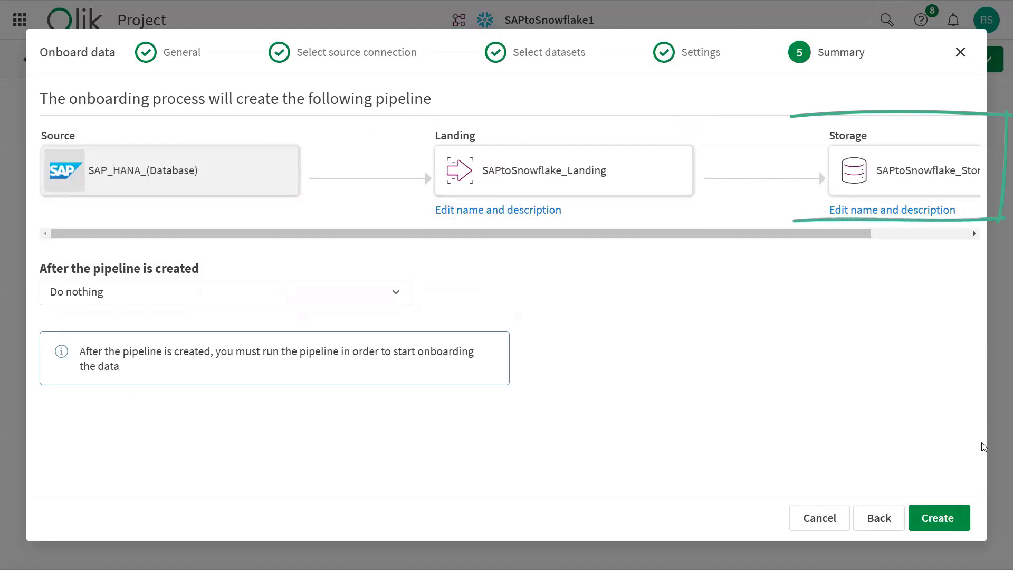
click(949, 516)
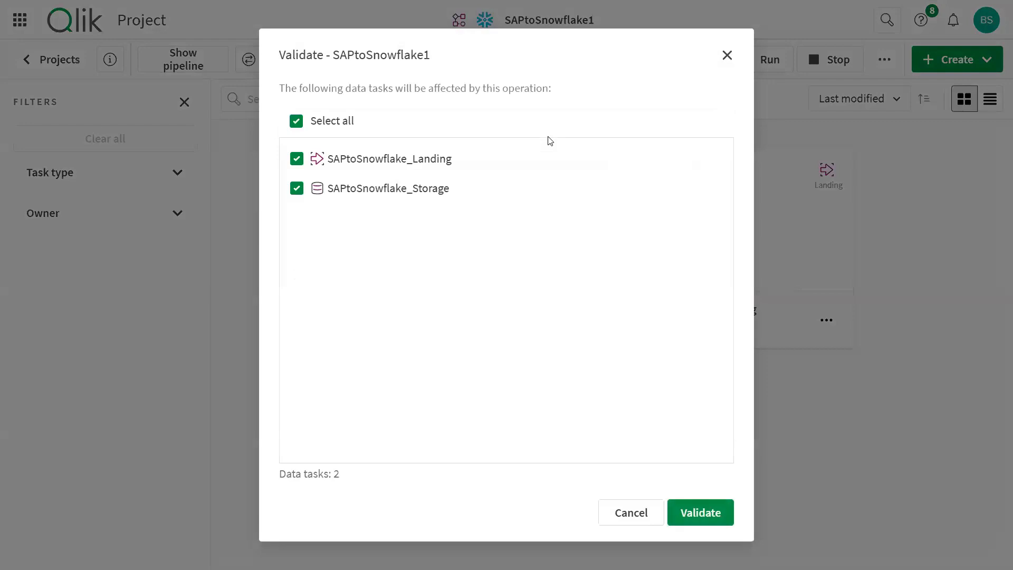
Validate and prepare both data tasks of the project, SAPtoSnowflake_Landing and SAPtoSnowflake_Storage
click(730, 510)
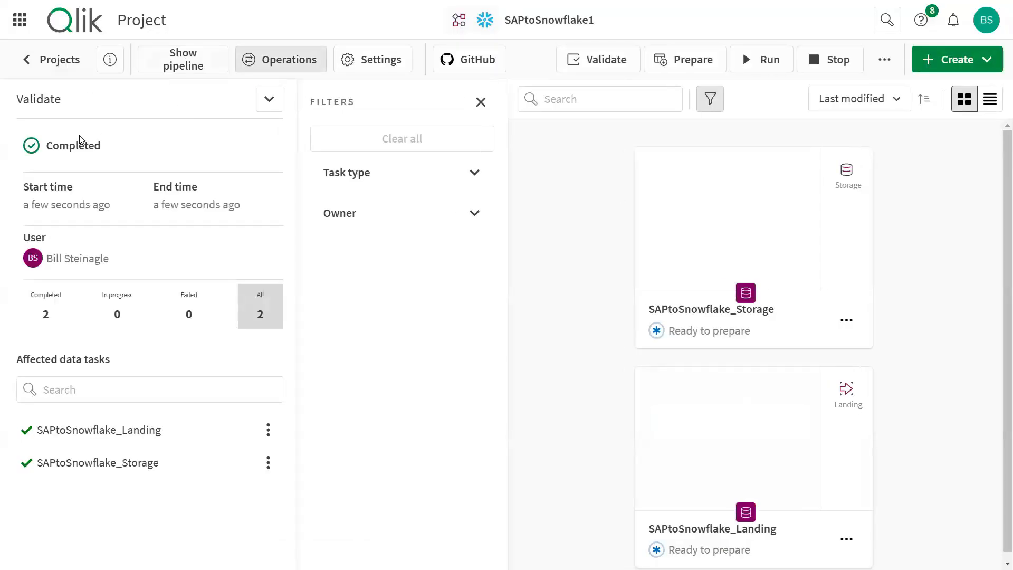
click(481, 103)
click(269, 100)
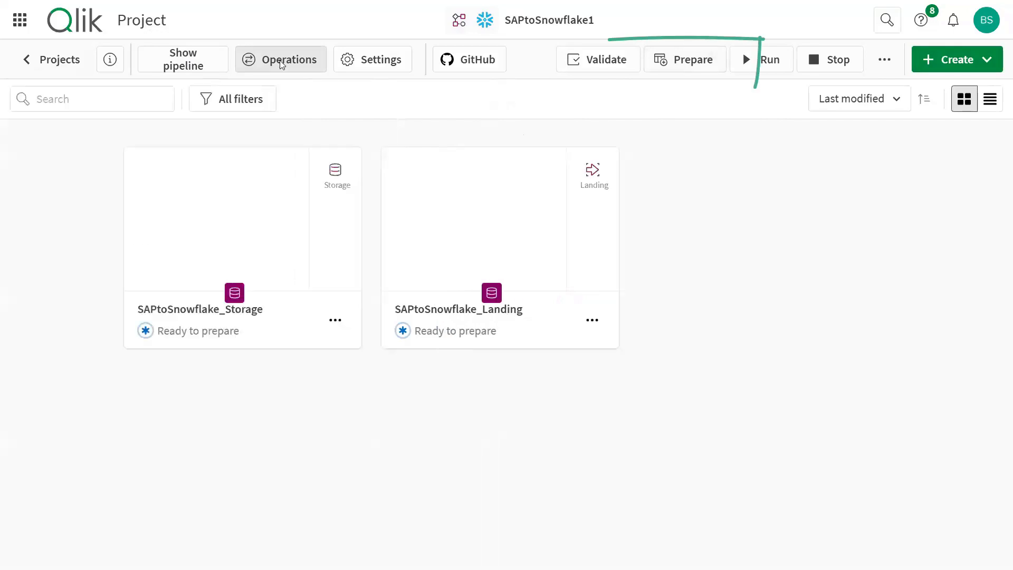
click(663, 59)
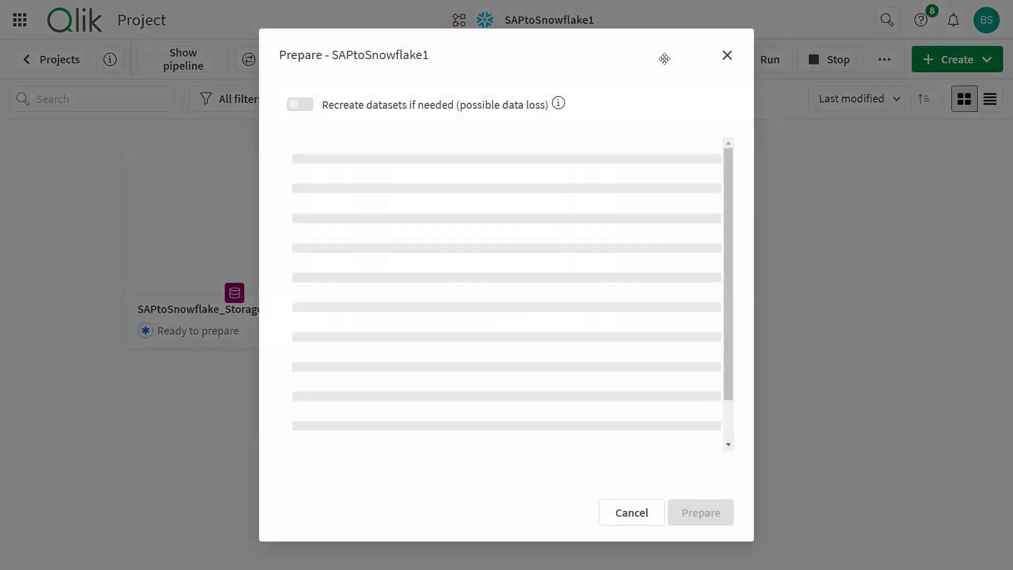
click(708, 517)
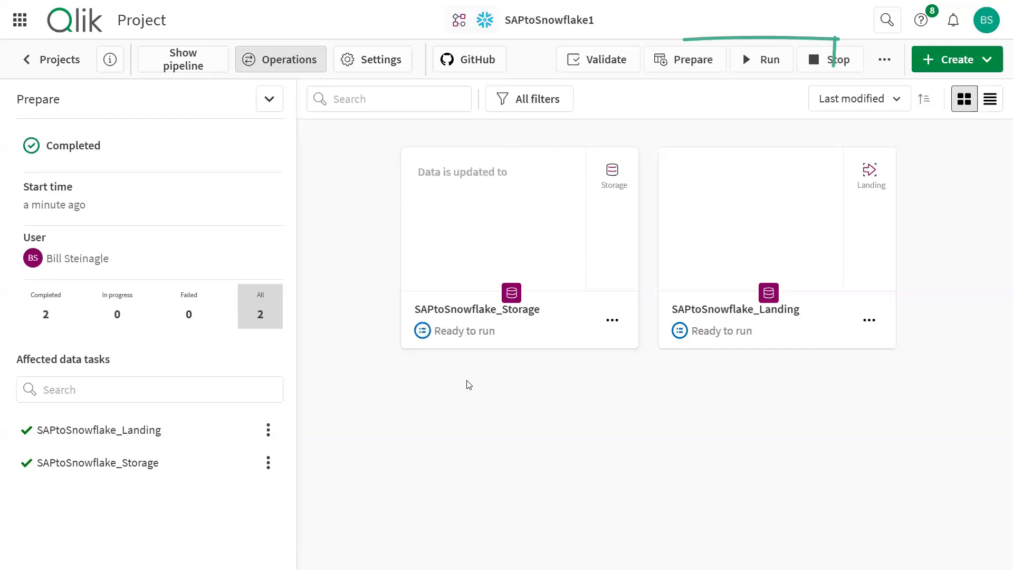
Run all data tasks of the project, covering both the landing and the storage task
click(764, 62)
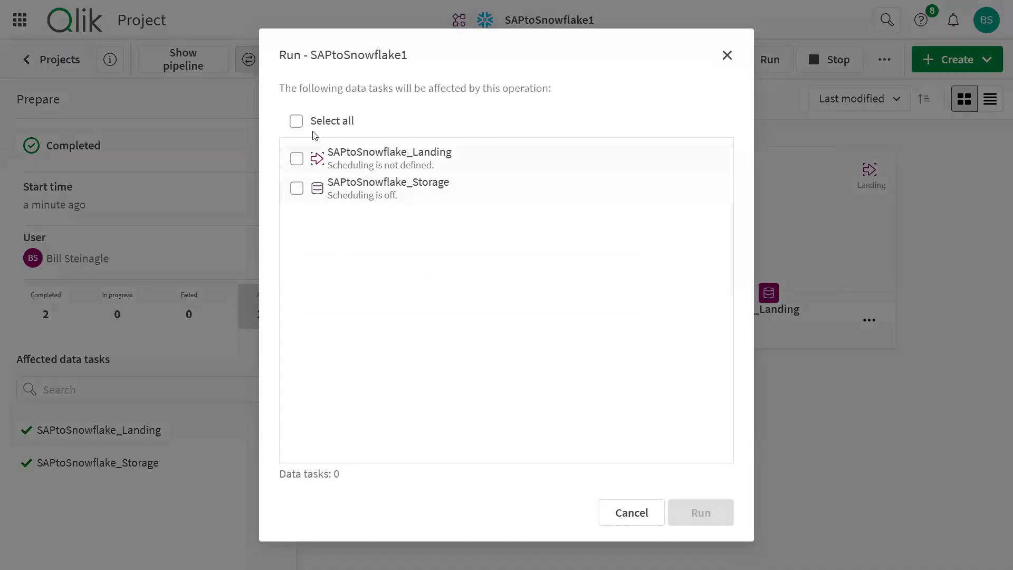
click(297, 121)
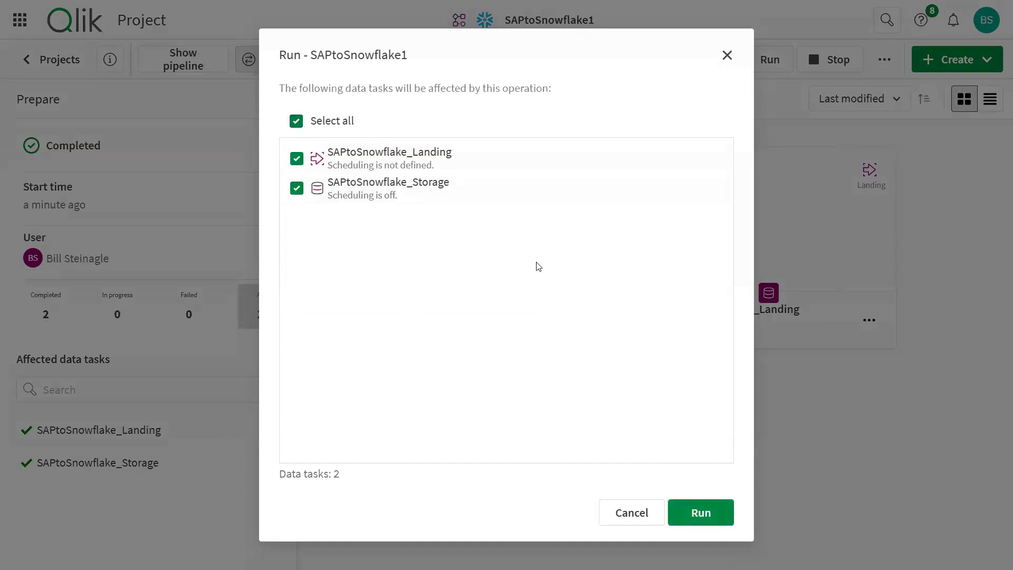
click(694, 514)
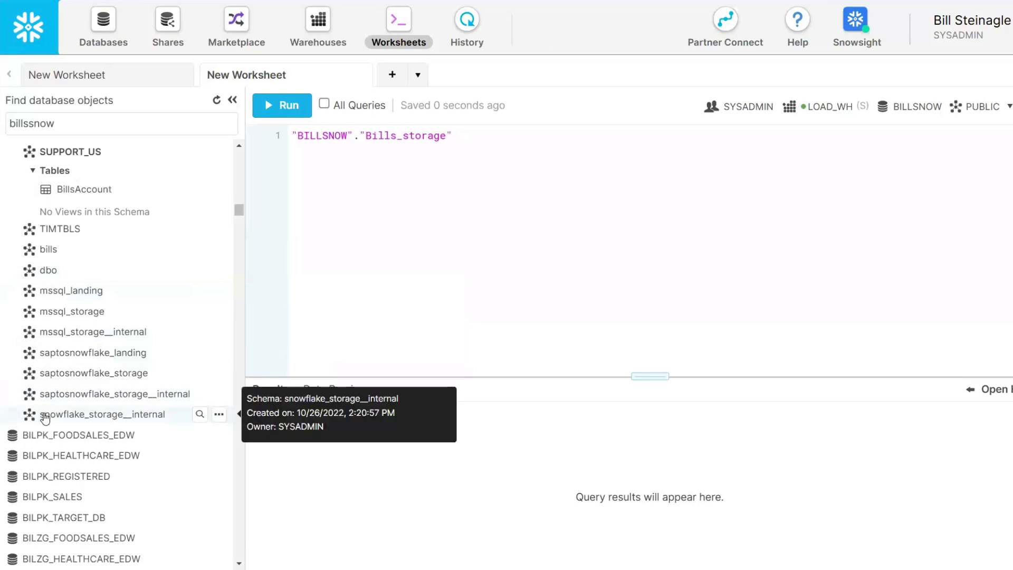
In Snowflake, preview the data of the EMPLOYEE table in the saptosnowflake_landing schema and enlarge the preview area
click(29, 353)
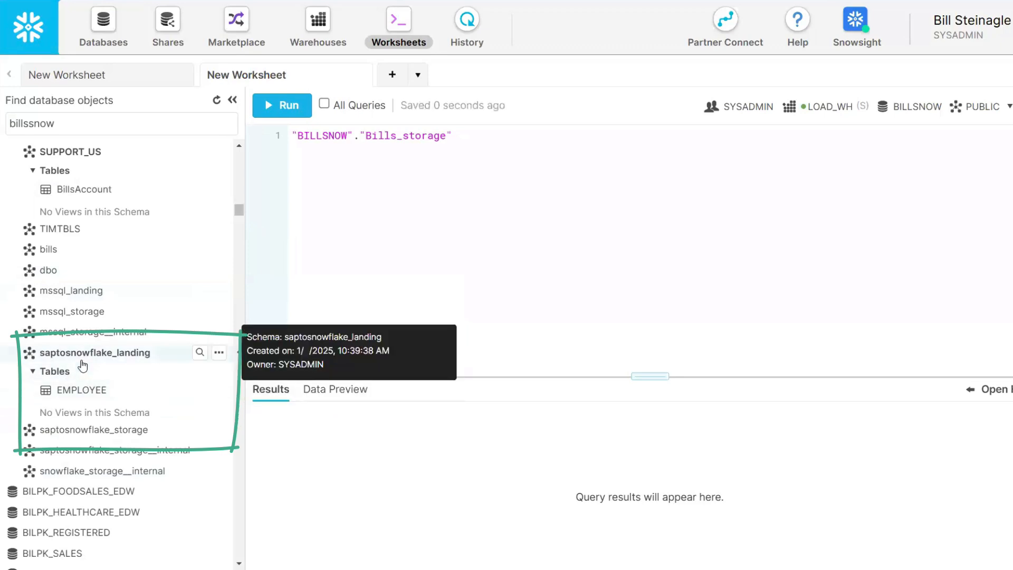
click(92, 395)
click(204, 368)
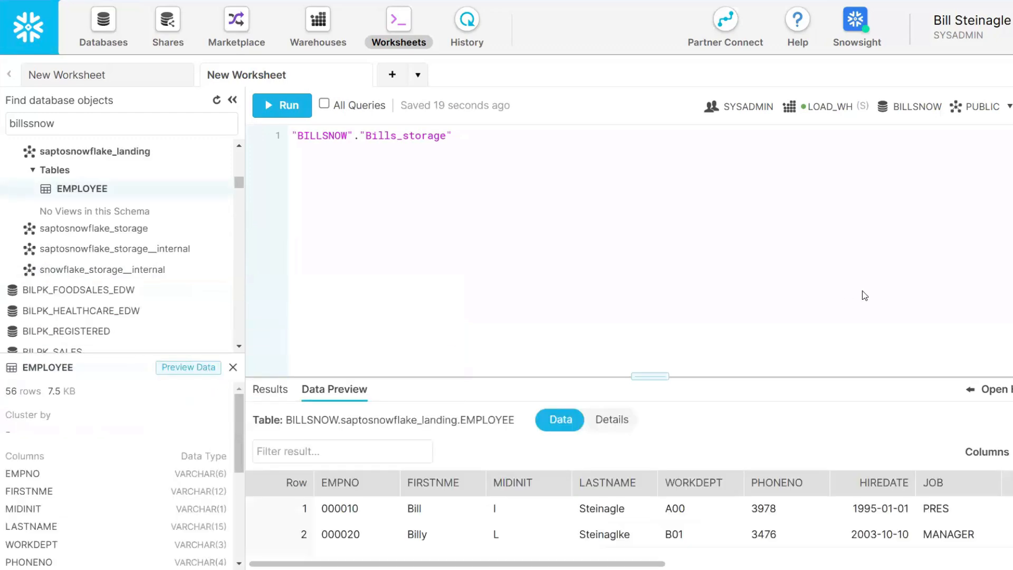
drag(653, 376, 652, 136)
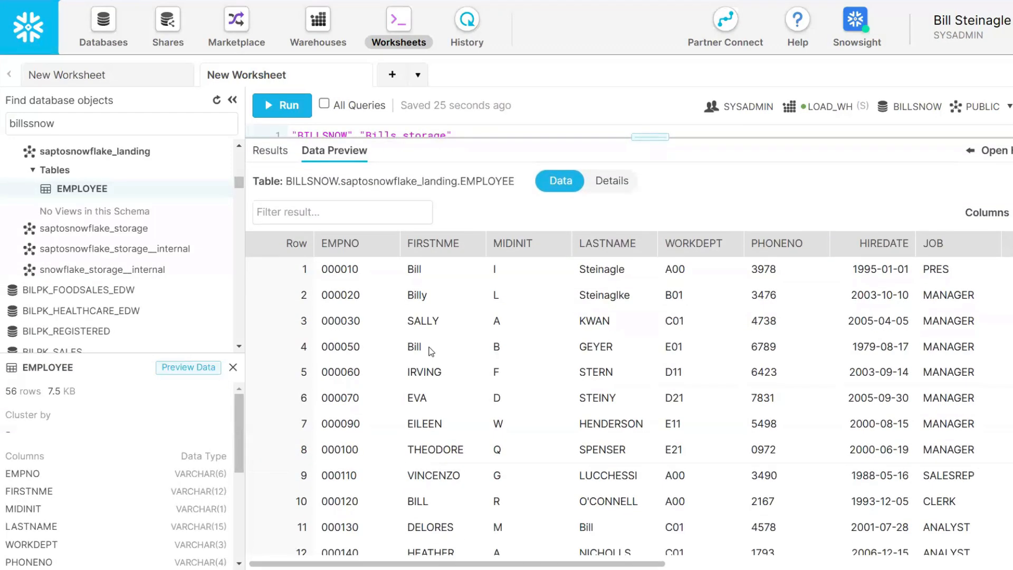